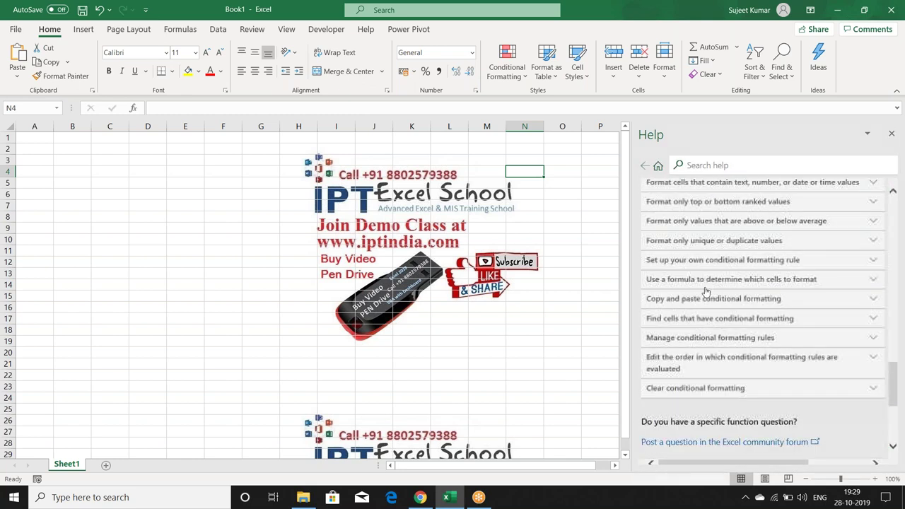
- Expand the help topic on using a formula to determine which cells to format and look back through the conditional formatting article
left_click(700, 279)
scroll(683, 272, "up", 5)
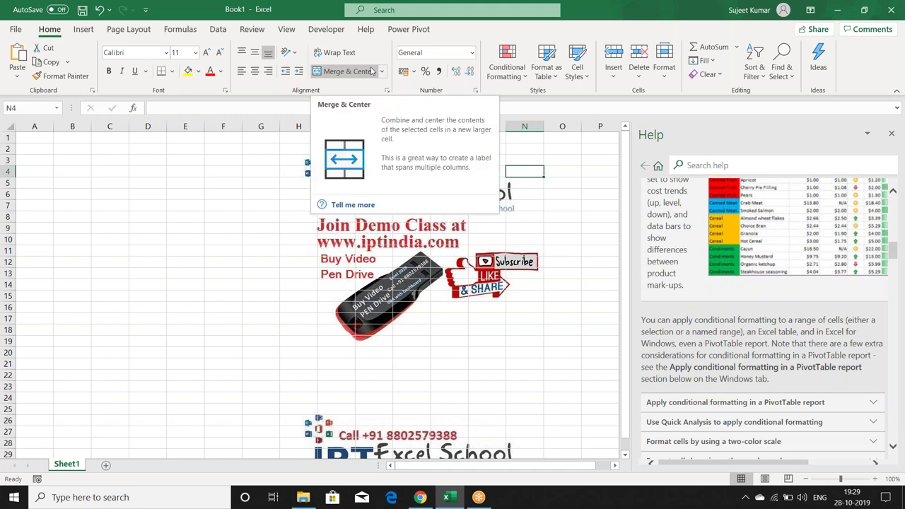
- Open the help article for the Merge & Center command and look through the help content
left_click(353, 205)
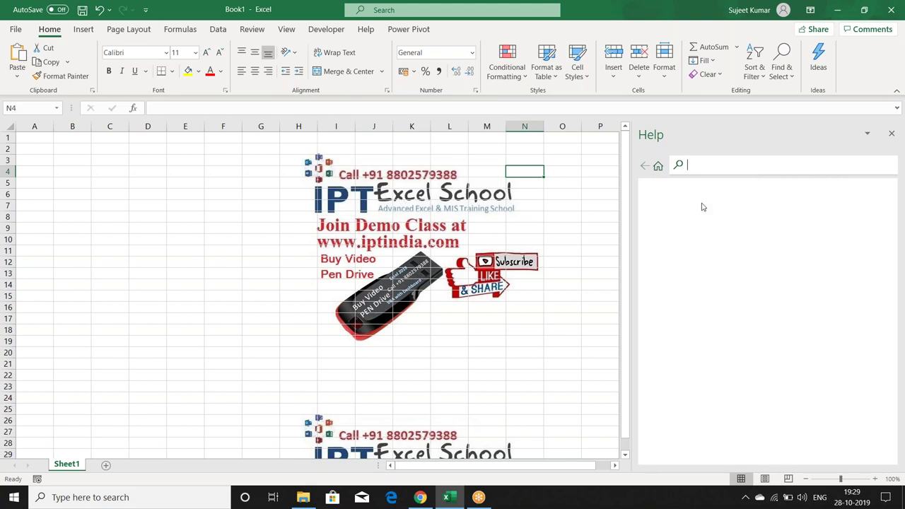
scroll(728, 294, "down", 3)
scroll(728, 294, "down", 10)
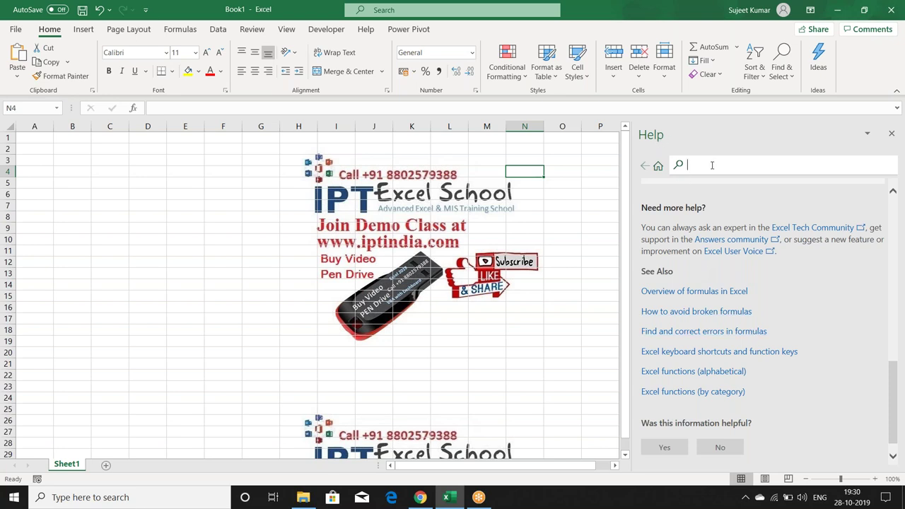
- Open the "Overview of formulas in Excel" help article and examine its steps for creating formulas and using built-in functions
scroll(719, 186, "down", 1)
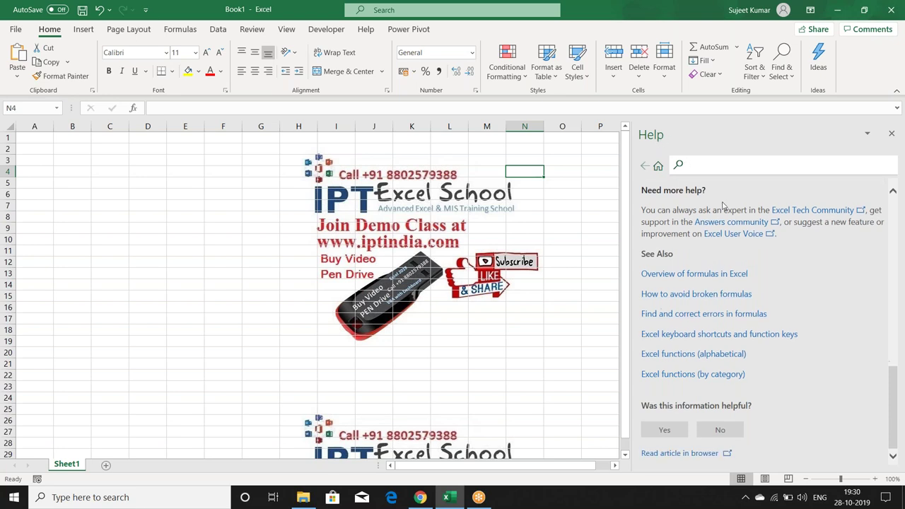
left_click(725, 275)
scroll(762, 270, "down", 2)
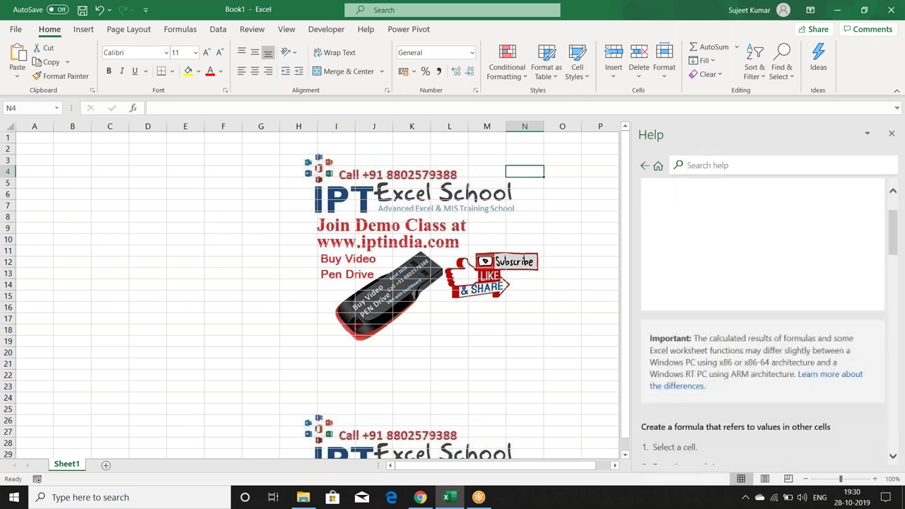
scroll(764, 276, "down", 1)
double_click(707, 319)
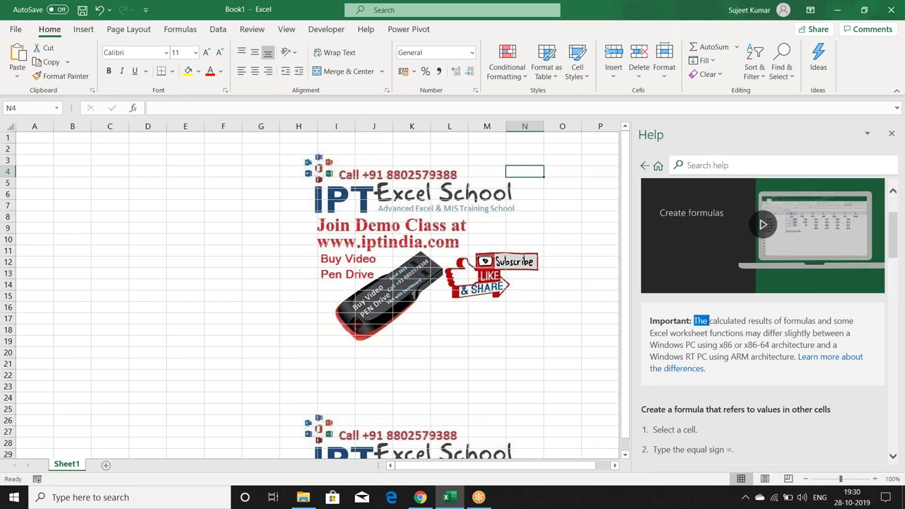
scroll(709, 321, "down", 8)
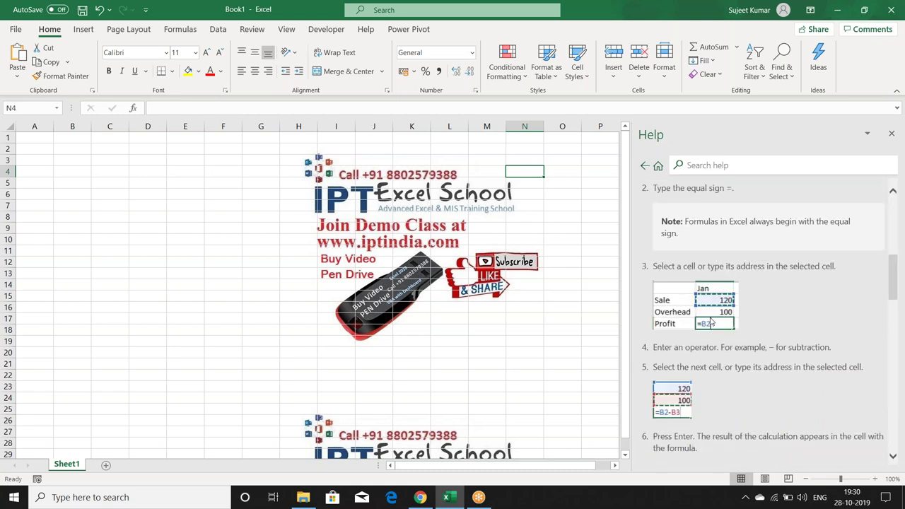
scroll(711, 337, "down", 3)
scroll(714, 329, "down", 12)
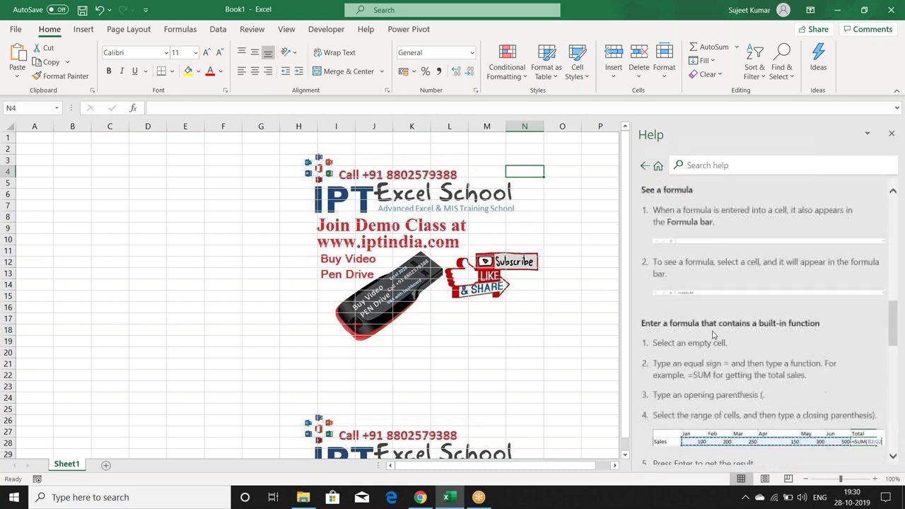
scroll(714, 329, "down", 4)
scroll(714, 329, "up", 15)
scroll(714, 329, "up", 6)
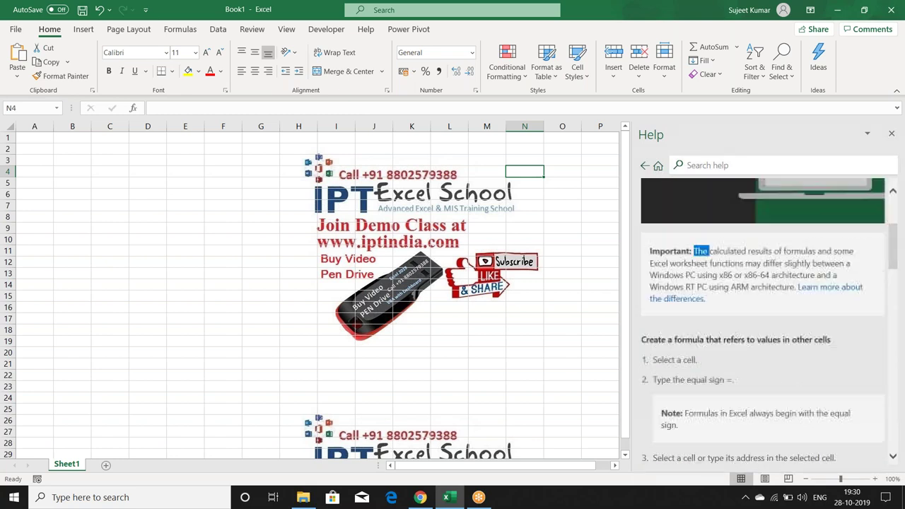
- Search Help for "pivot table" using the suggested term and look through the listed articles
left_click(709, 161)
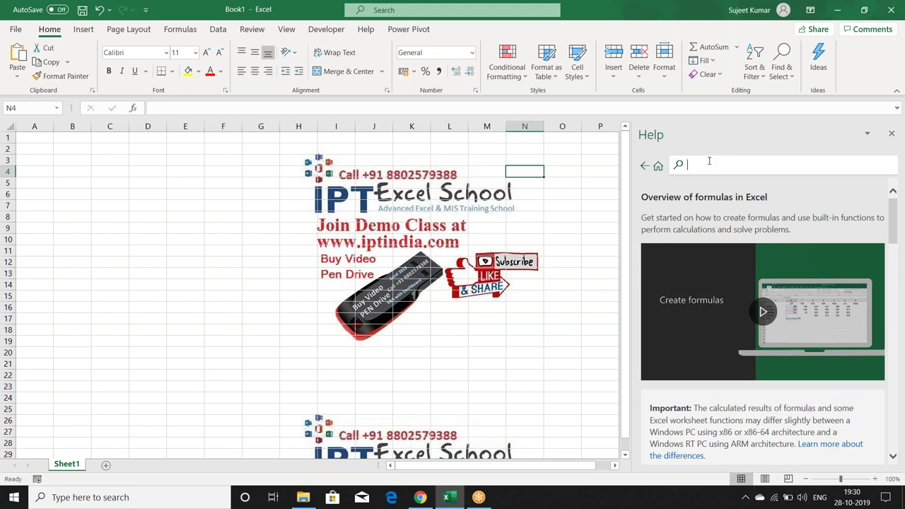
type("pivot")
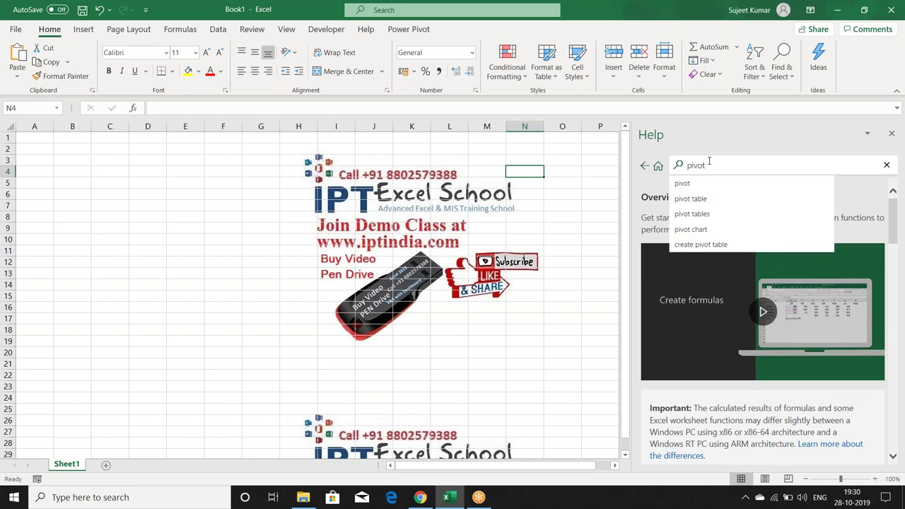
key("Down")
key("Down")
key("Return")
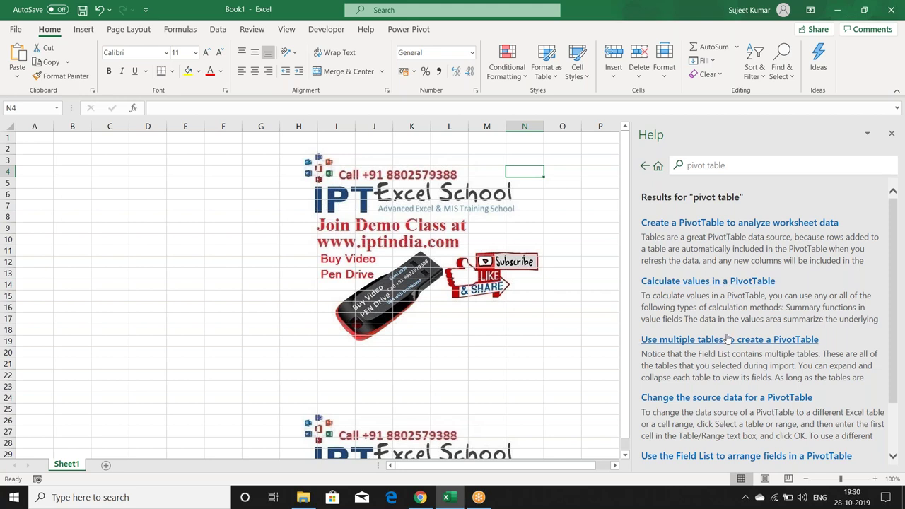
scroll(728, 336, "down", 3)
scroll(728, 339, "up", 3)
- Replace the Help search with "limits" and open the "Excel specifications and limits" article
left_click(711, 167)
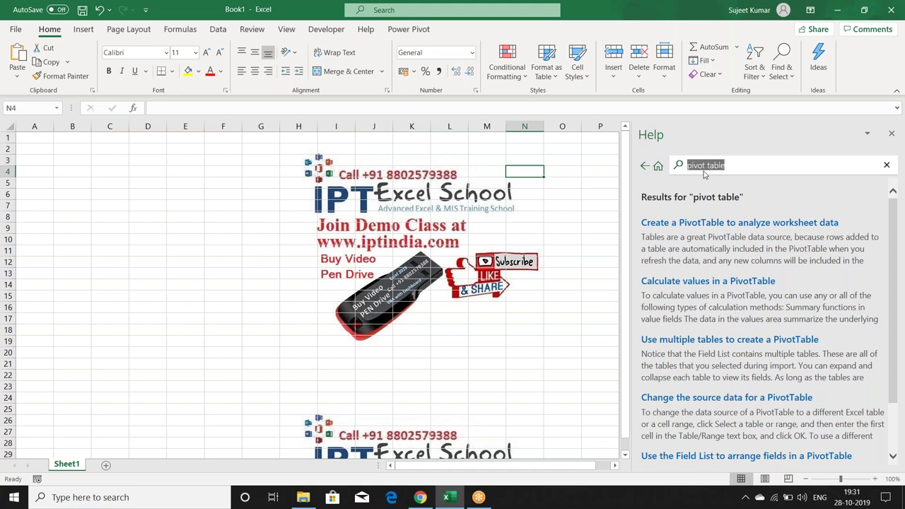
key("BackSpace")
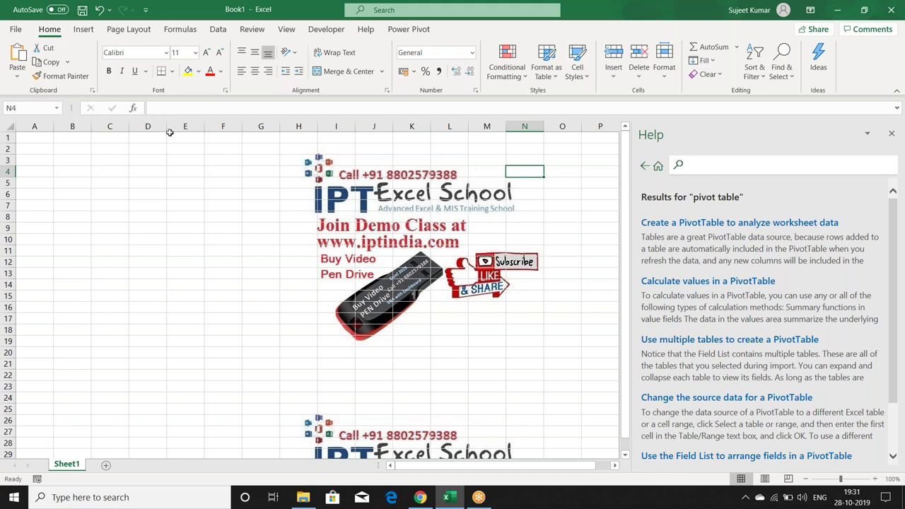
left_click_drag(53, 130, 51, 130)
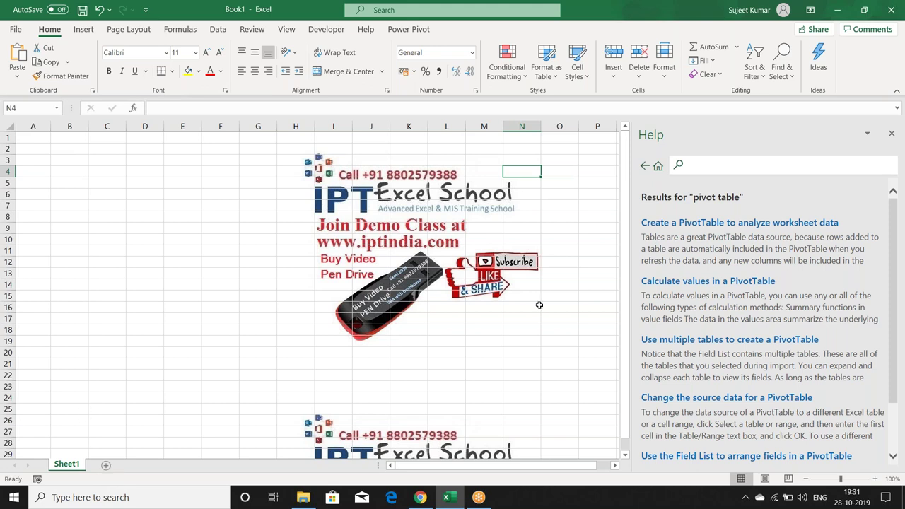
left_click(555, 286)
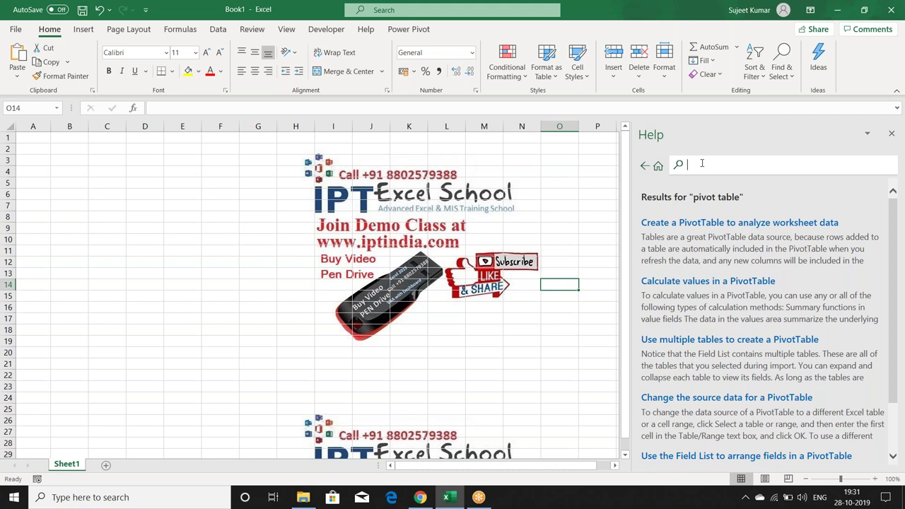
type("limit")
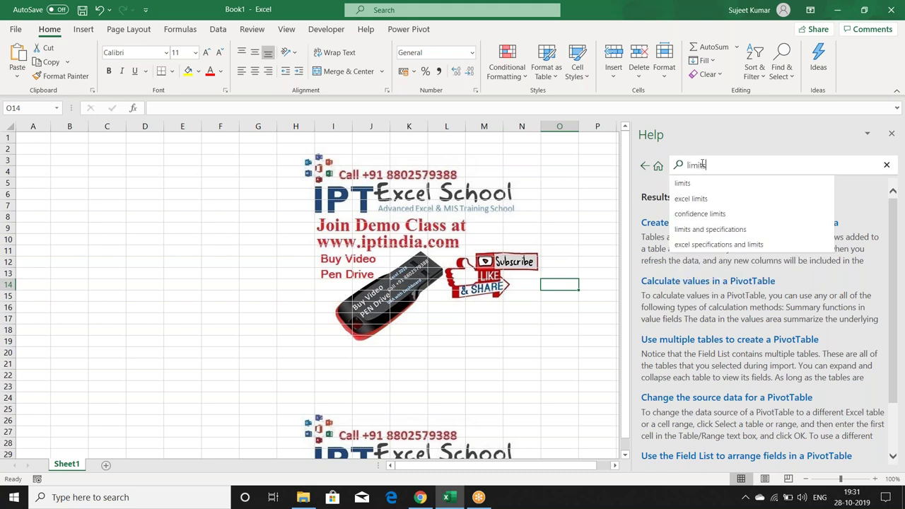
type("s")
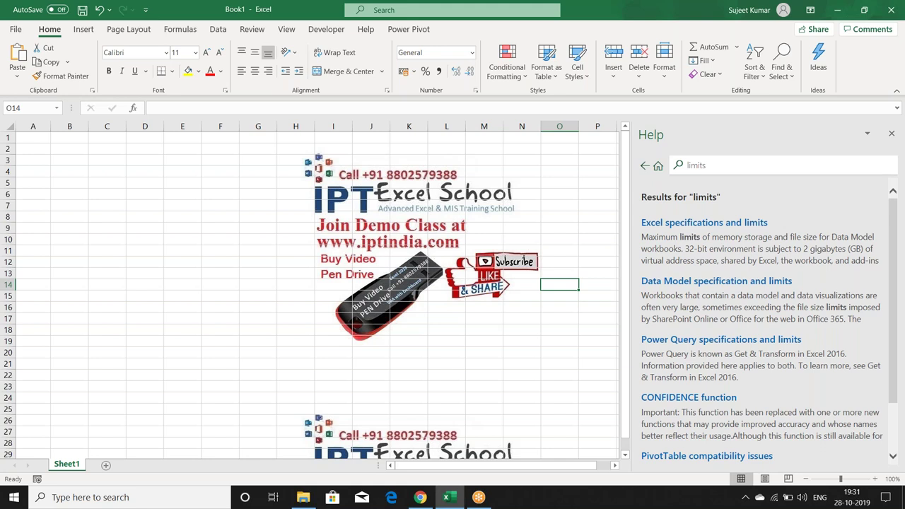
left_click(658, 224)
- Skim the specifications table and highlight the maximum limit for open workbooks
scroll(707, 319, "down", 5)
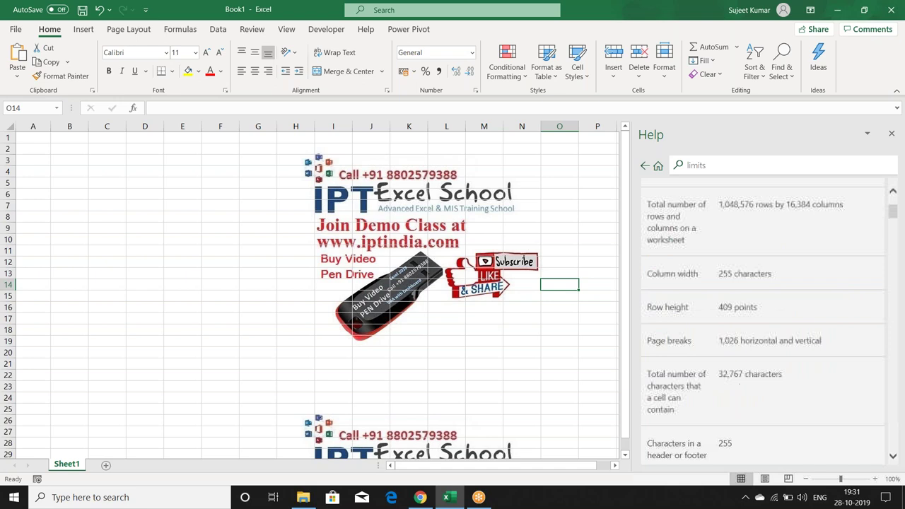
scroll(754, 332, "down", 8)
scroll(755, 332, "up", 10)
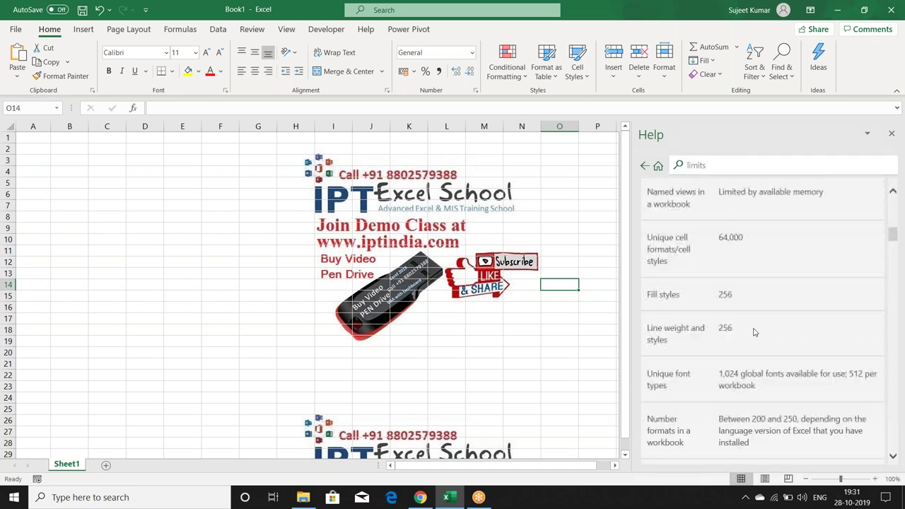
scroll(754, 331, "up", 3)
left_click_drag(687, 293, 647, 280)
left_click(449, 499)
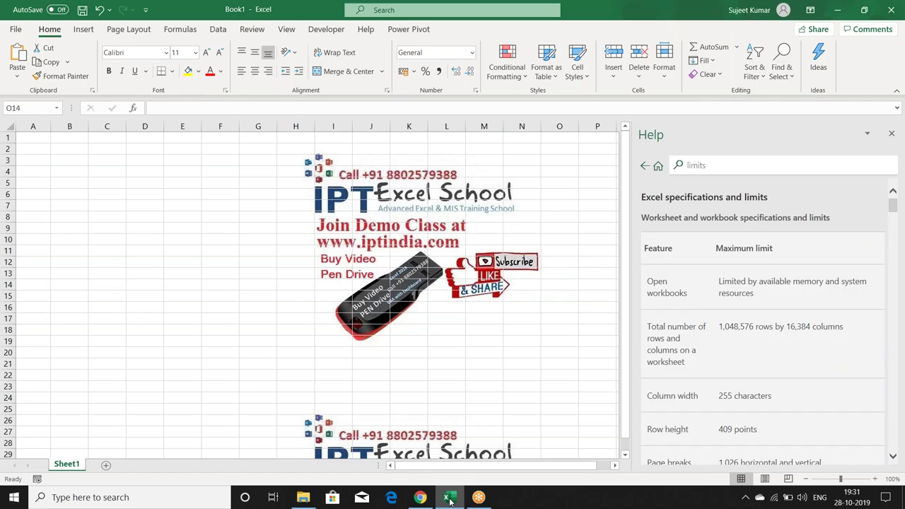
left_click(449, 498)
left_click(449, 498)
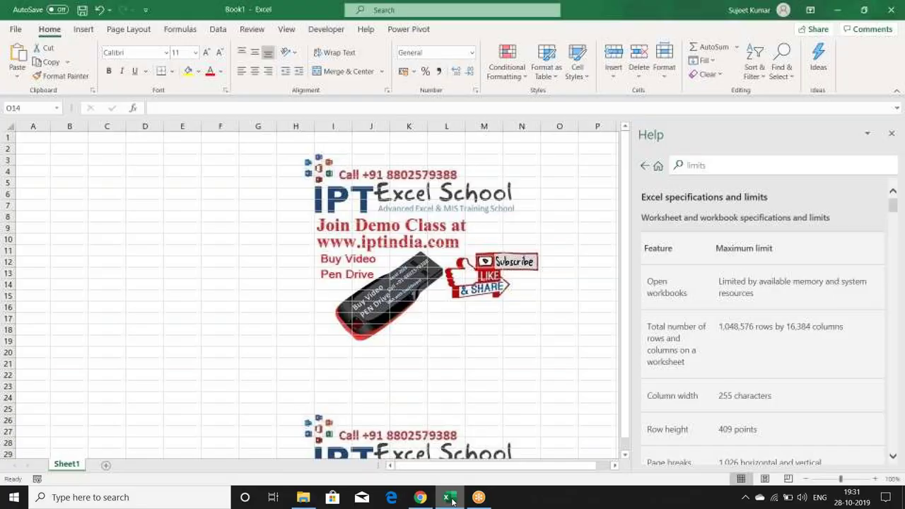
double_click(733, 281)
left_click_drag(756, 295, 717, 280)
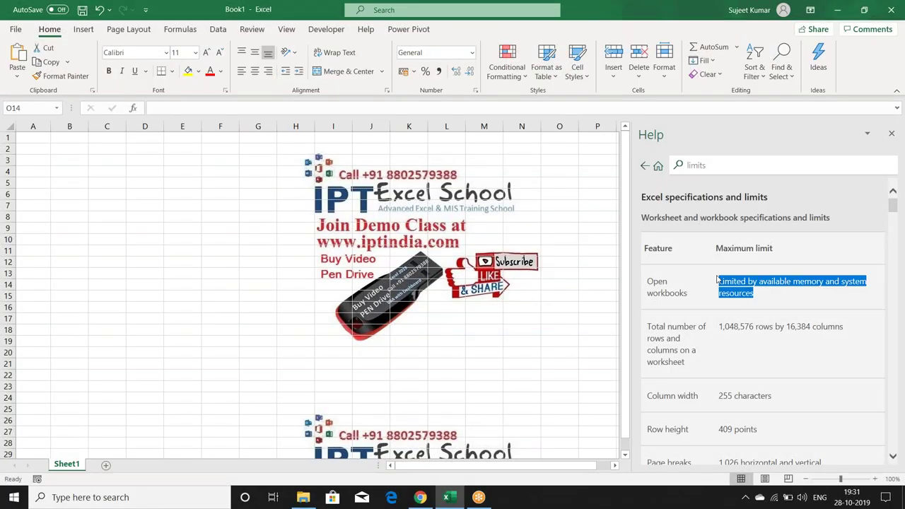
- Examine the limits for total worksheet rows and columns and for column width, highlighting the feature names
double_click(671, 328)
left_click(668, 327)
double_click(668, 327)
double_click(665, 350)
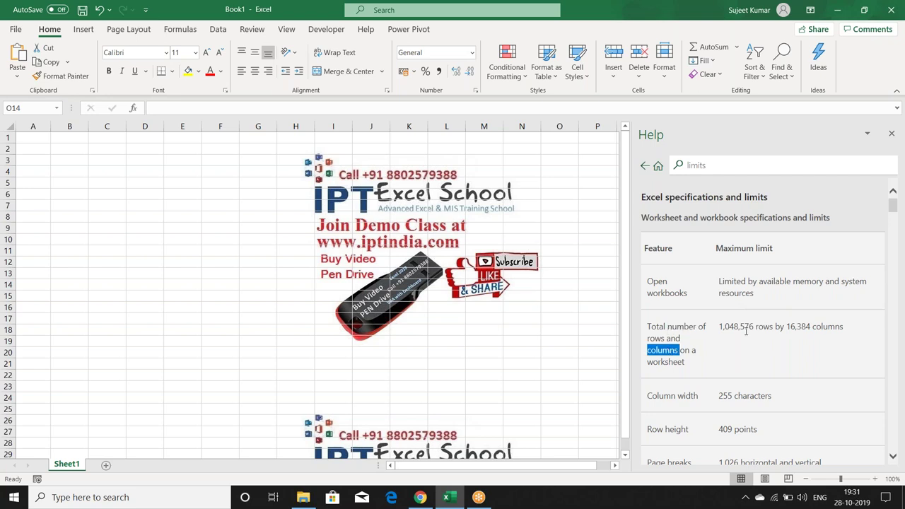
double_click(682, 396)
left_click(683, 440)
scroll(683, 425, "down", 3)
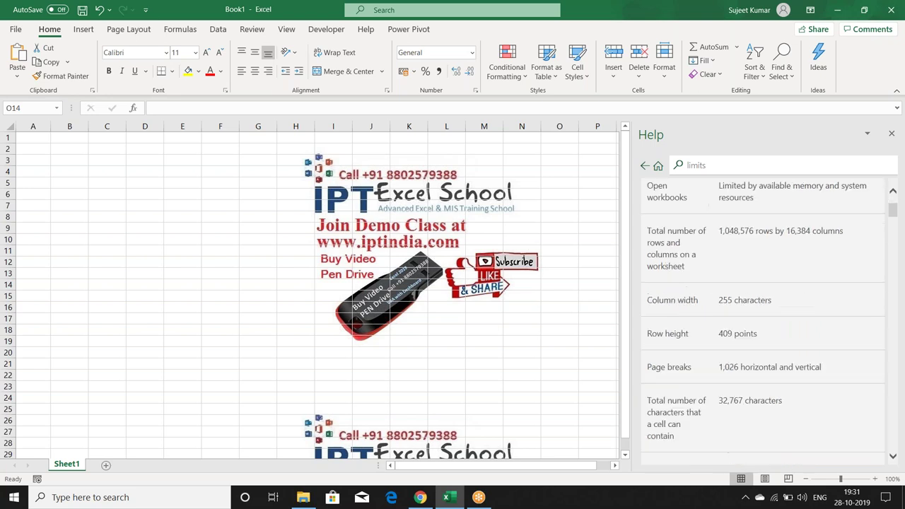
- Examine the limits from row height through characters per cell, headers, line feeds and sheets to workbook colors, highlighting the feature names
left_click_drag(647, 288, 690, 288)
double_click(667, 331)
triple_click(667, 329)
scroll(666, 329, "down", 2)
double_click(661, 268)
triple_click(660, 265)
double_click(665, 306)
triple_click(687, 376)
triple_click(680, 408)
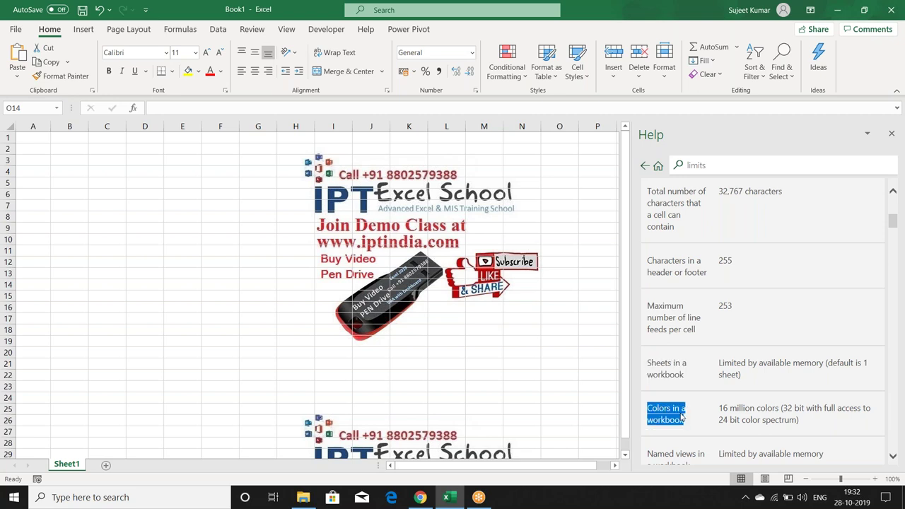
- Highlight the Column width feature in the limits table and widen column D to about 43.89
scroll(681, 408, "up", 3)
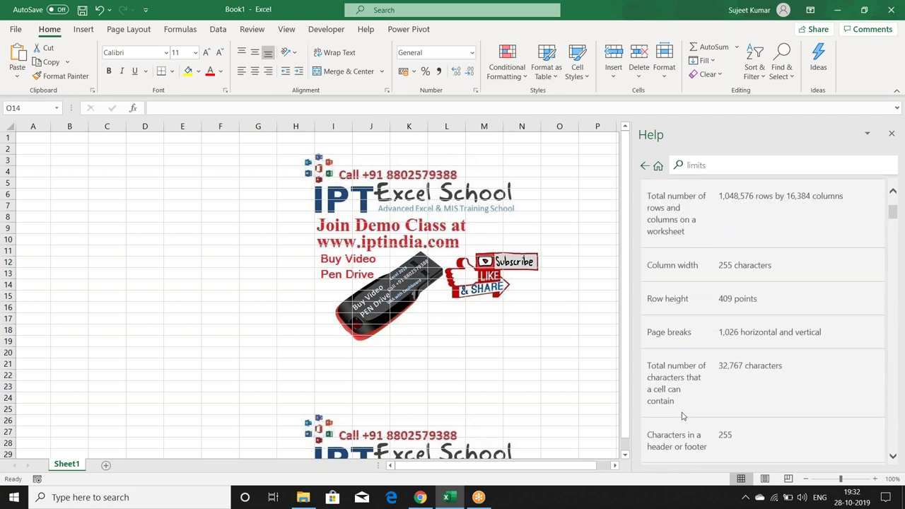
scroll(682, 416, "up", 2)
triple_click(657, 349)
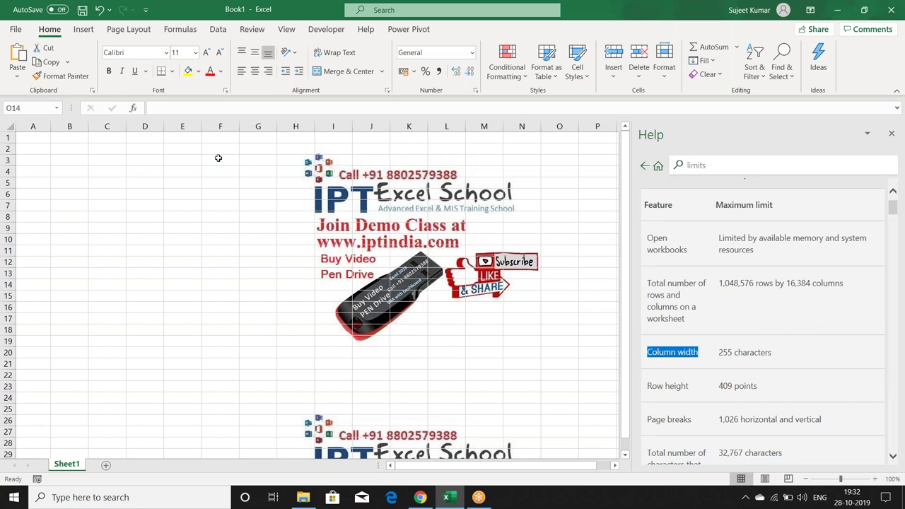
left_click_drag(164, 126, 316, 128)
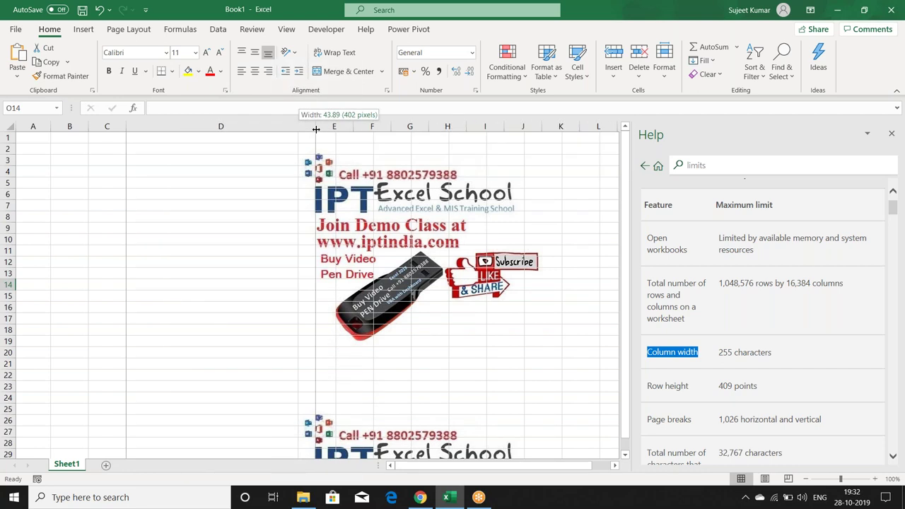
left_click_drag(316, 129, 316, 129)
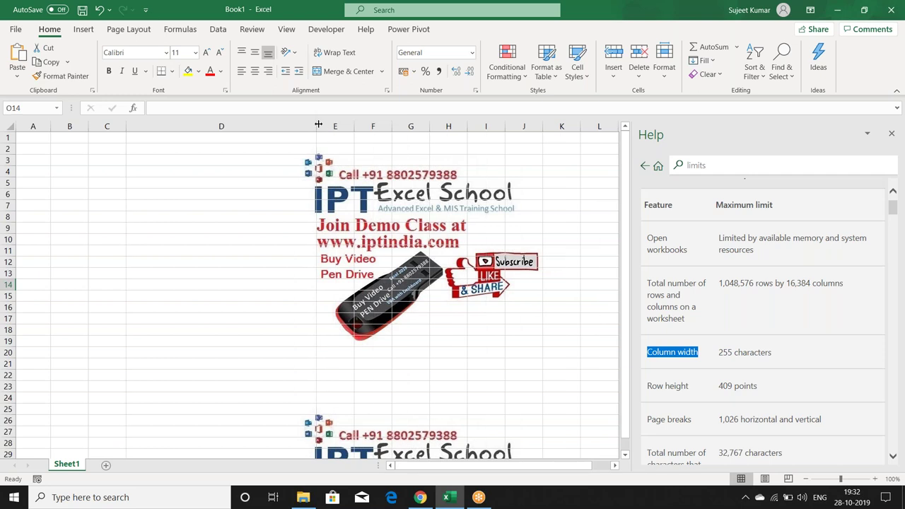
left_click(304, 126)
- Highlight the 255-character column width limit and narrow column D to slightly wider than its neighbouring columns
left_click_drag(718, 351, 772, 353)
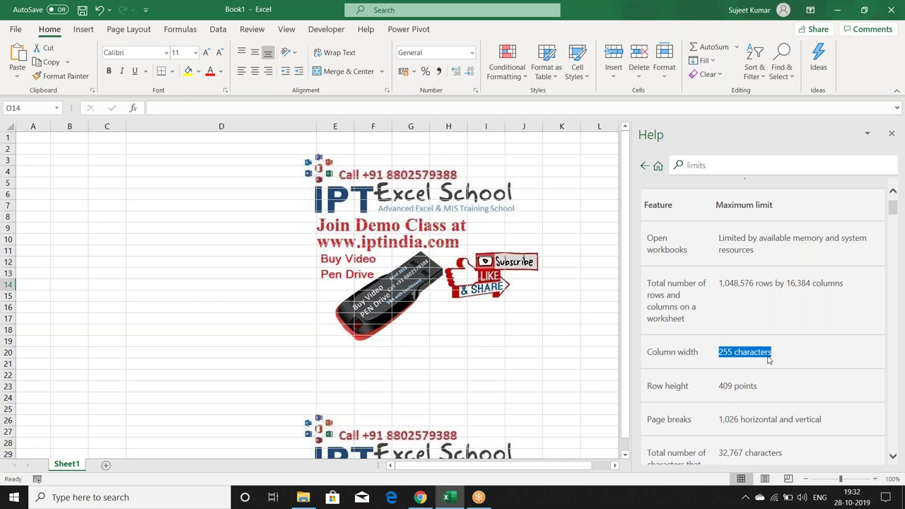
left_click_drag(317, 127, 172, 128)
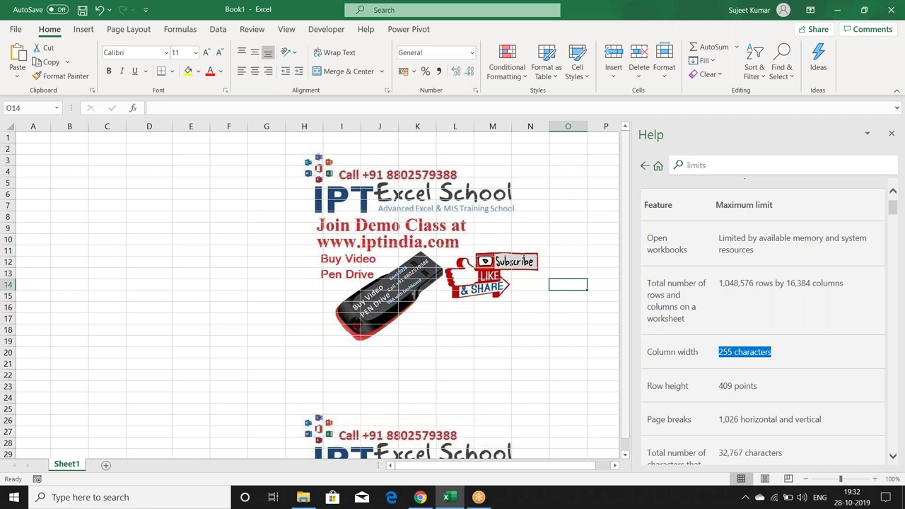
double_click(691, 364)
left_click(733, 362)
triple_click(732, 362)
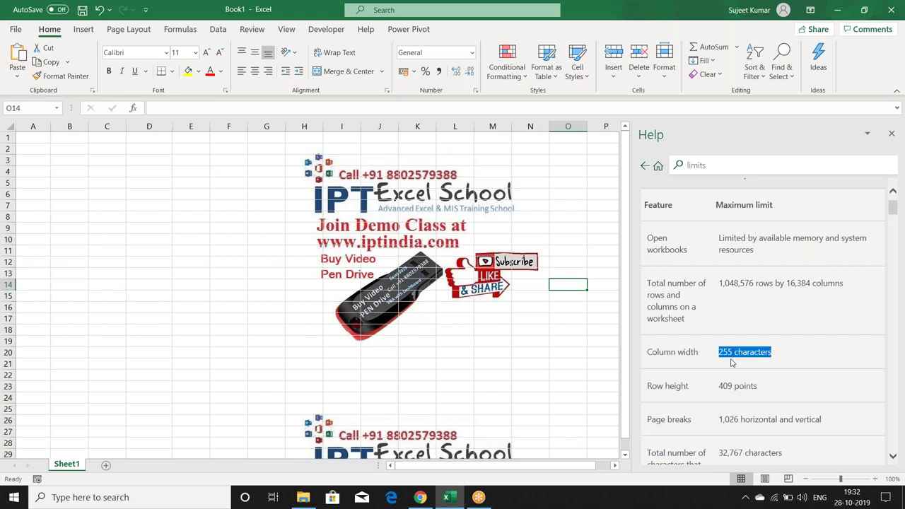
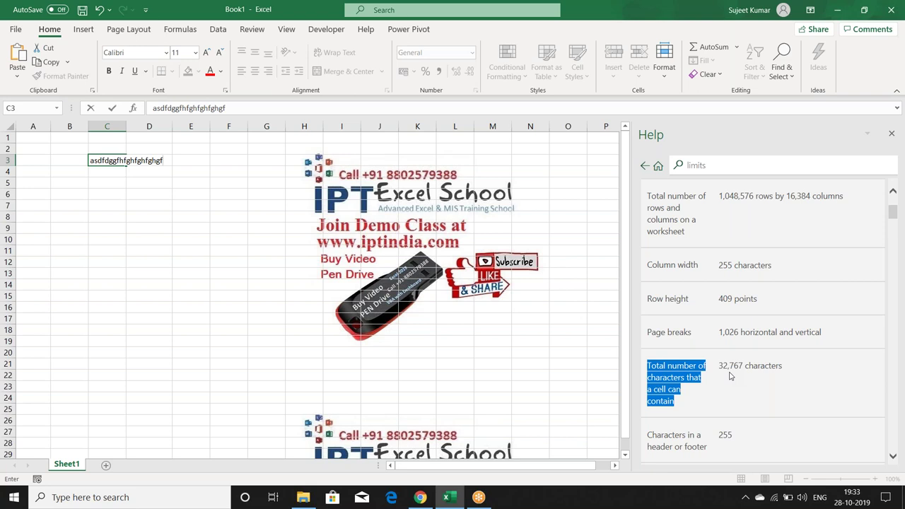
key("Escape")
type("=ui")
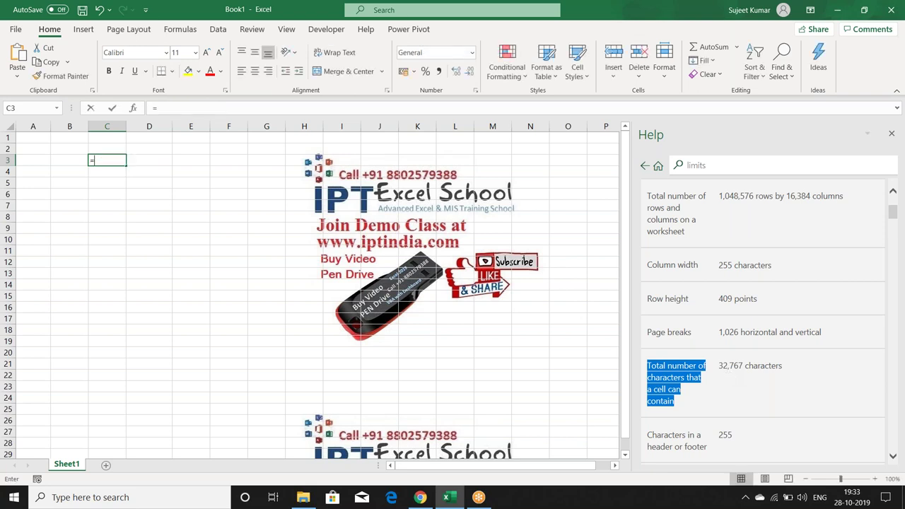
key("BackSpace")
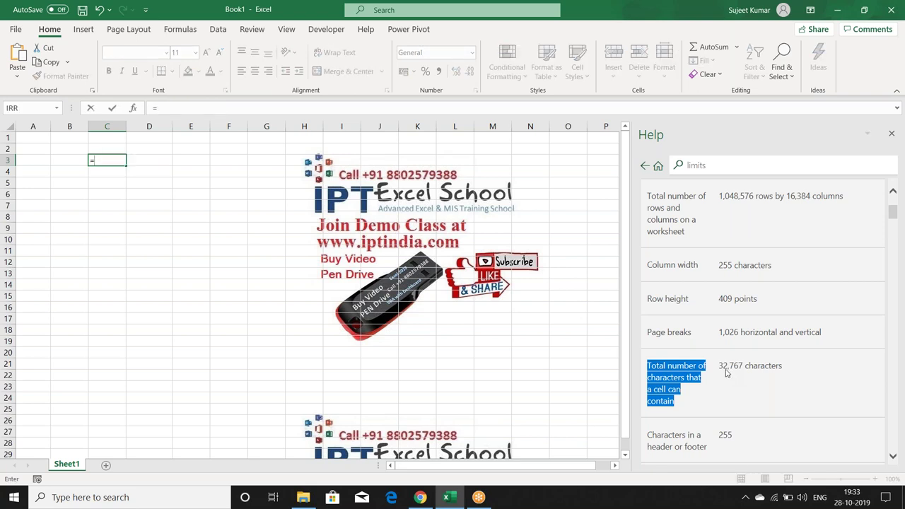
type("i")
key("Tab")
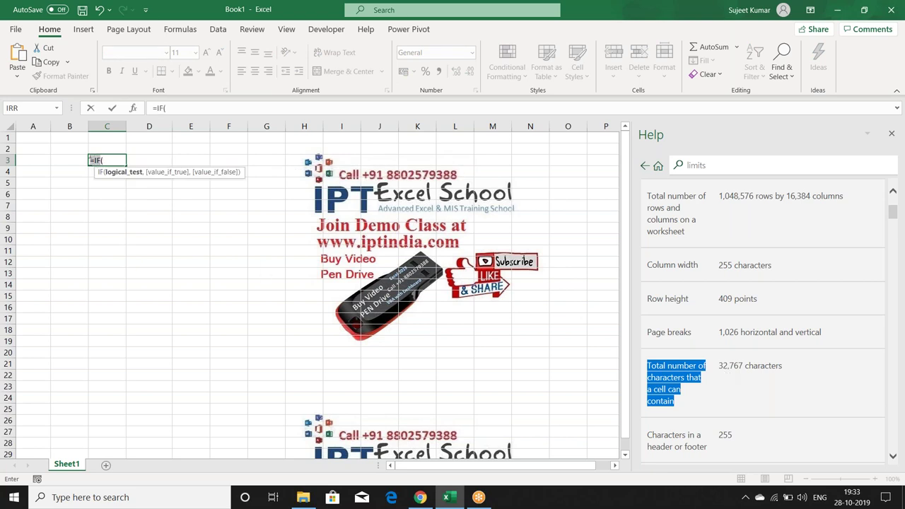
left_click(96, 160)
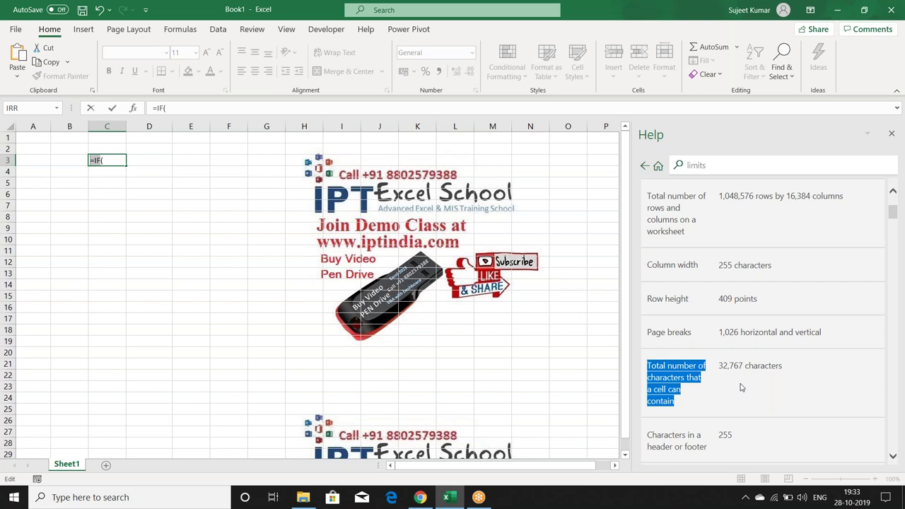
key("Escape")
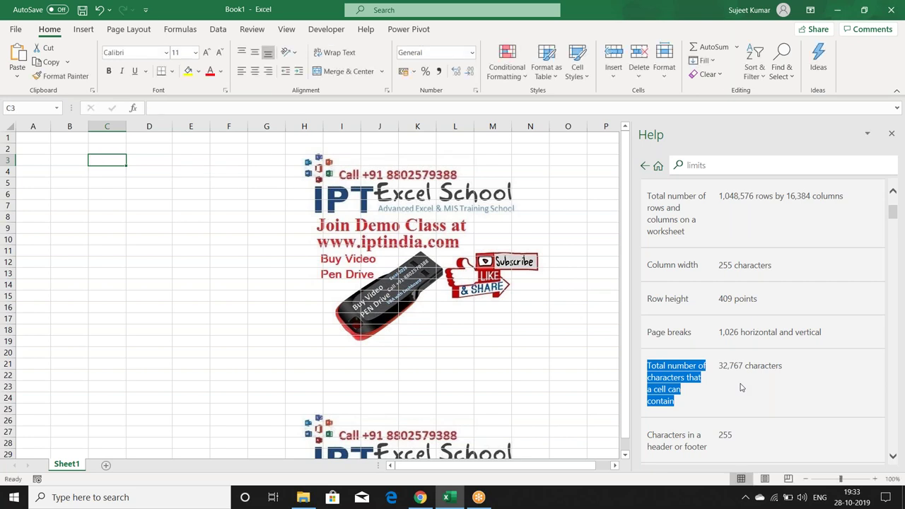
- Return to the beginning of the Excel specifications and limits article and clear the Help search text
scroll(730, 380, "down", 1)
scroll(730, 380, "down", 10)
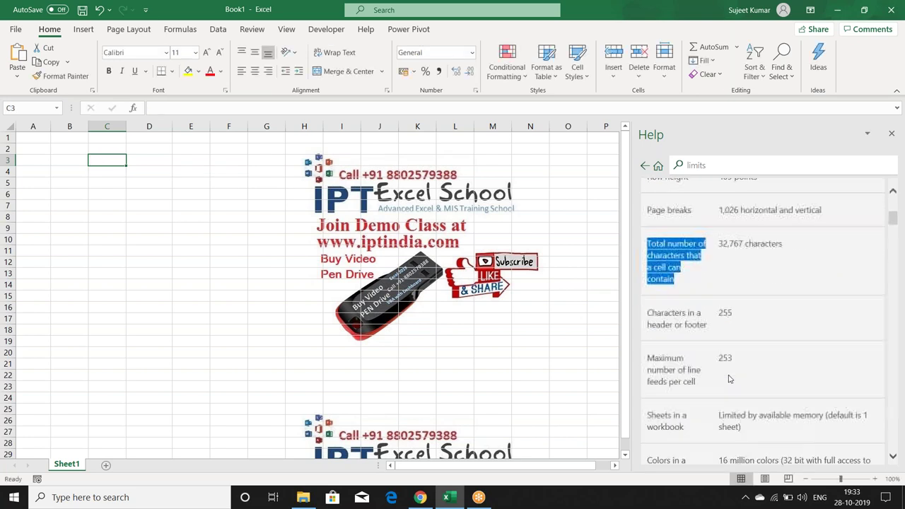
scroll(735, 381, "up", 15)
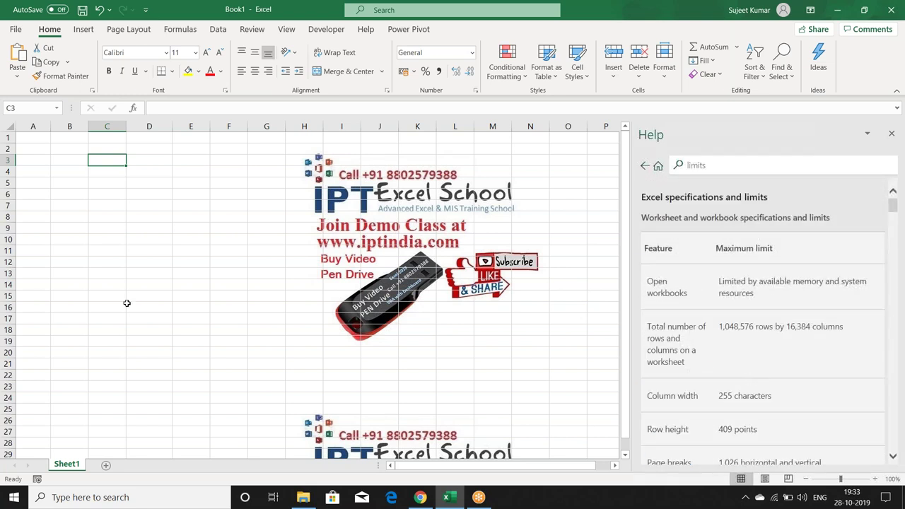
left_click(696, 165)
key("BackSpace")
left_click(21, 230)
left_click(83, 205)
left_click(121, 203)
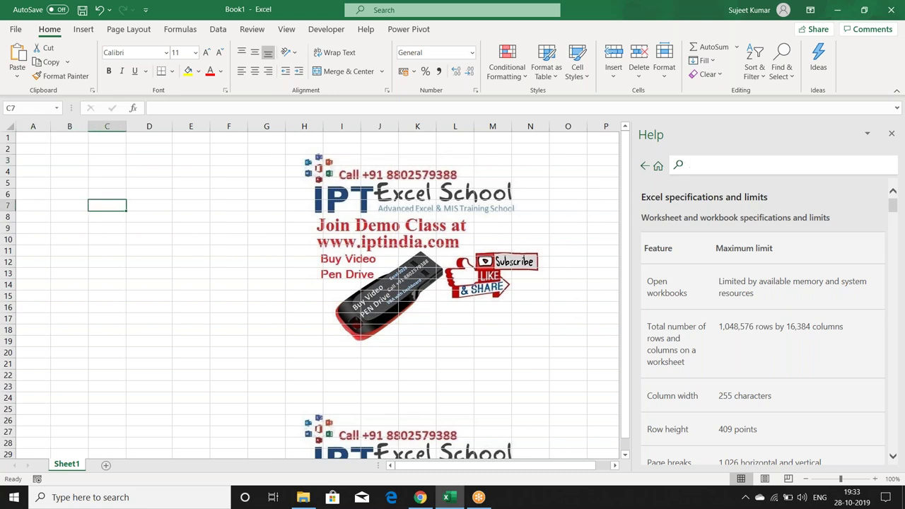
left_click(123, 179)
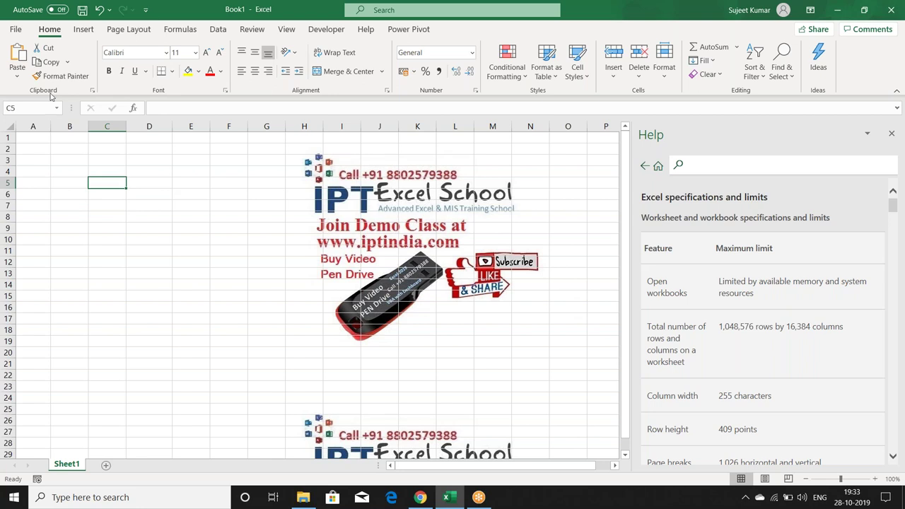
key("ctrl+Up")
left_click_drag(109, 155, 207, 216)
left_click(51, 62)
key("Escape")
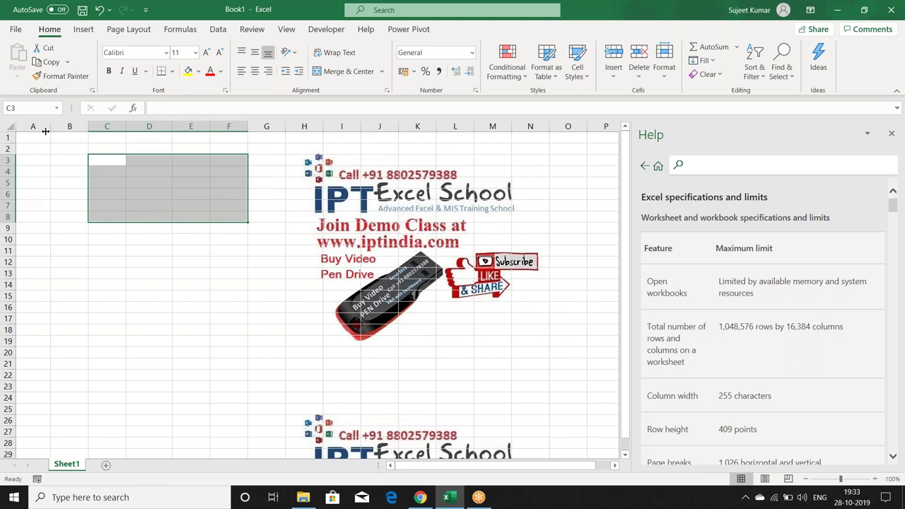
key("ctrl+c")
key("Escape")
left_click(99, 164)
left_click_drag(99, 164, 206, 197)
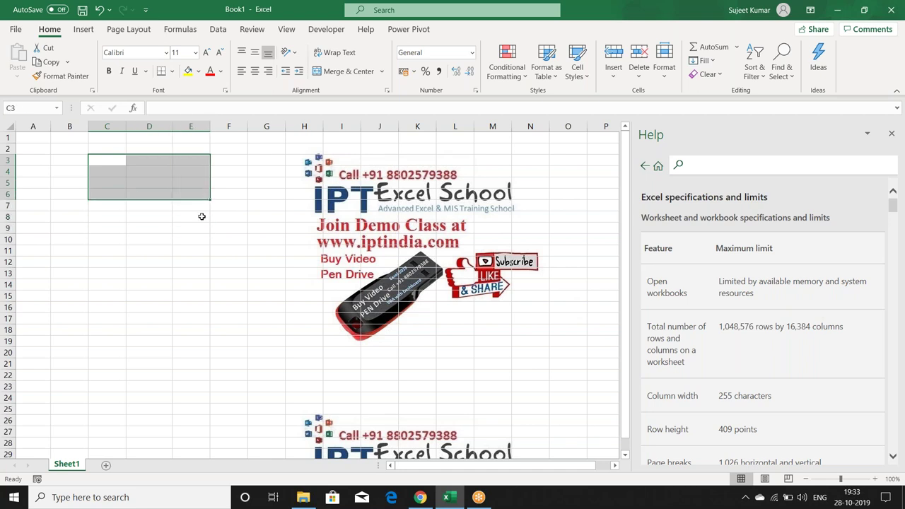
left_click(234, 182)
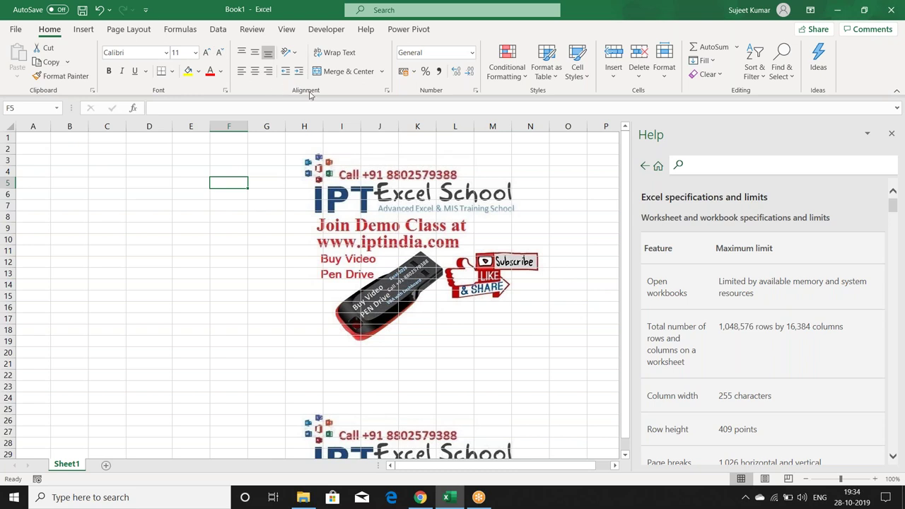
- Search Help for "shortcut" and open the article "Keyboard shortcuts in Excel"
left_click(694, 167)
type("H")
key("BackSpace")
type("short")
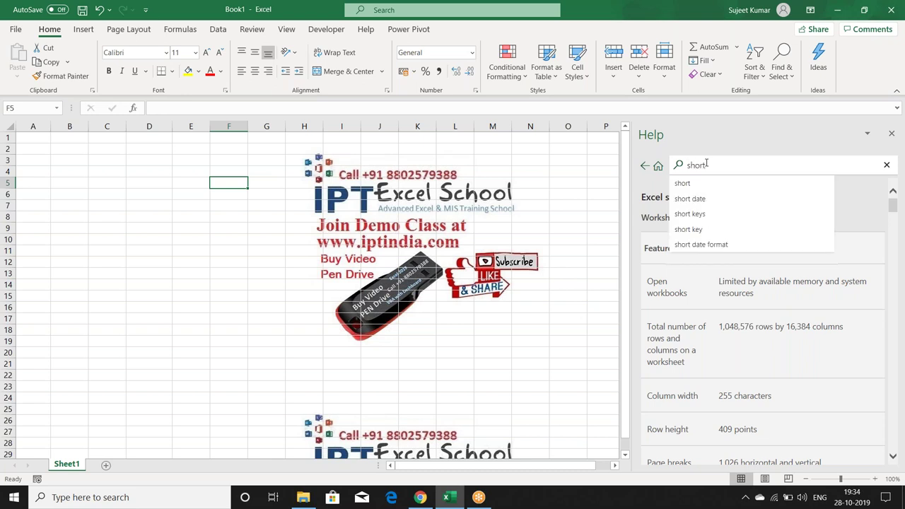
type("cut")
key("Return")
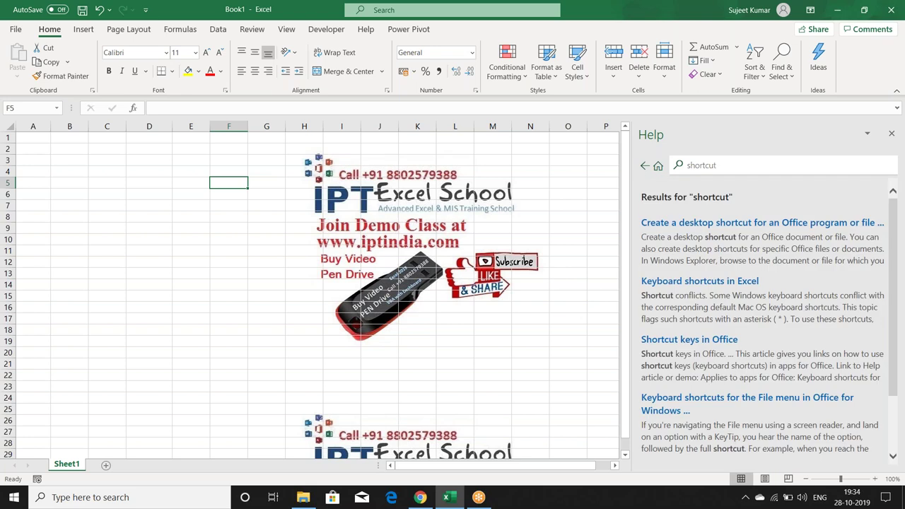
left_click(693, 283)
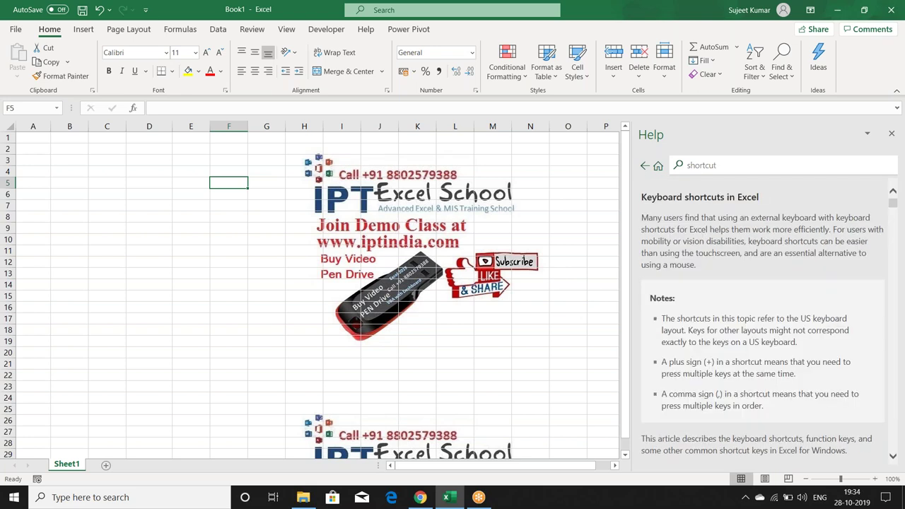
- Examine the article's frequently used, ribbon and cell navigation shortcuts, highlighting "Down arrow key", and return to its beginning
scroll(720, 304, "down", 5)
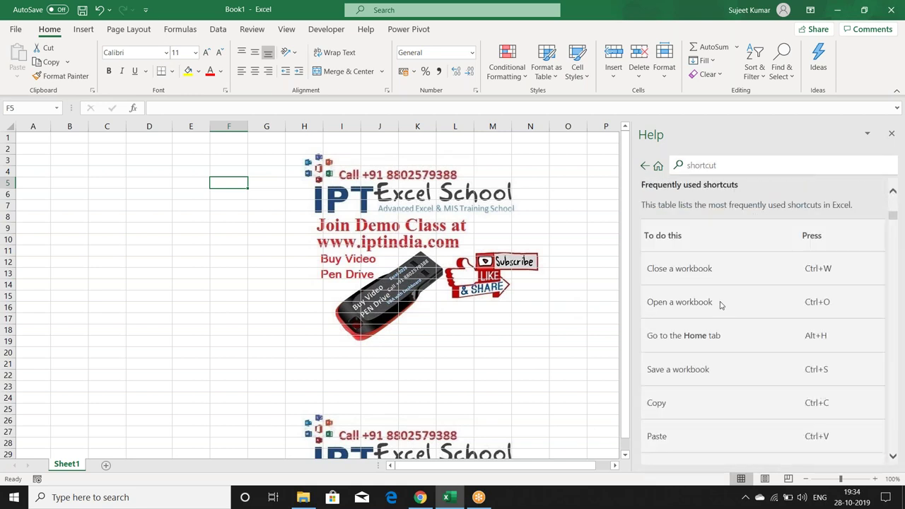
scroll(720, 304, "down", 10)
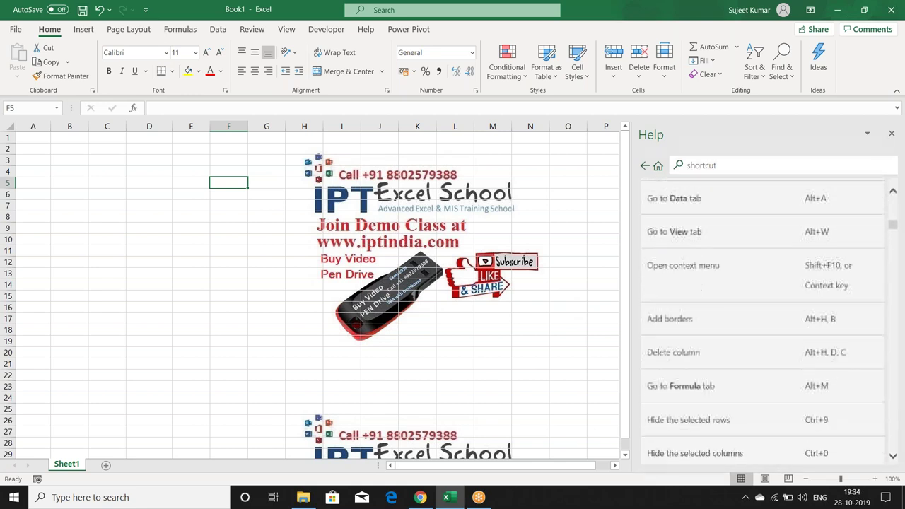
scroll(763, 322, "down", 10)
scroll(763, 321, "down", 10)
scroll(762, 307, "down", 3)
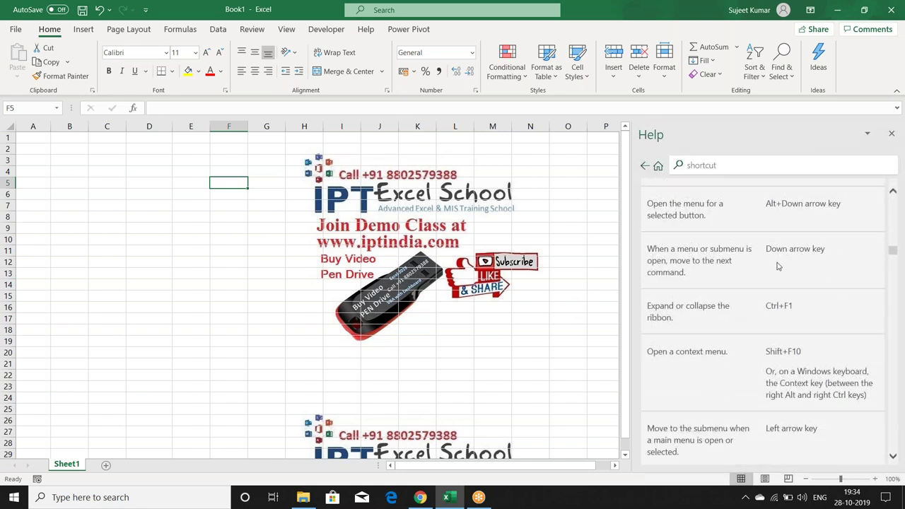
left_click_drag(765, 248, 839, 252)
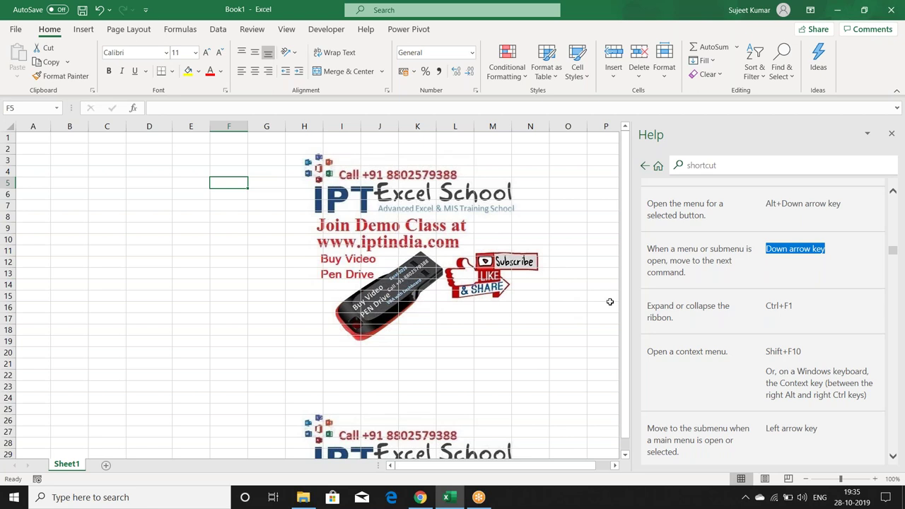
scroll(799, 421, "down", 3)
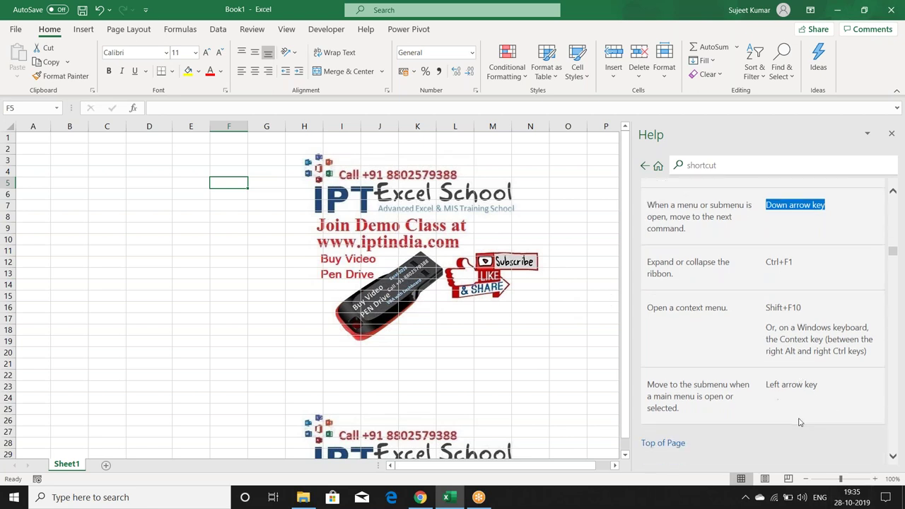
scroll(799, 422, "down", 6)
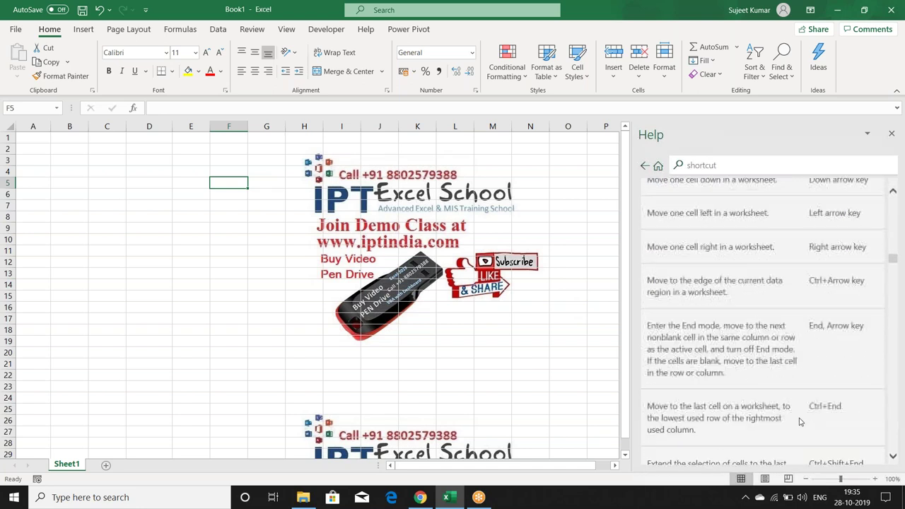
scroll(799, 421, "up", 10)
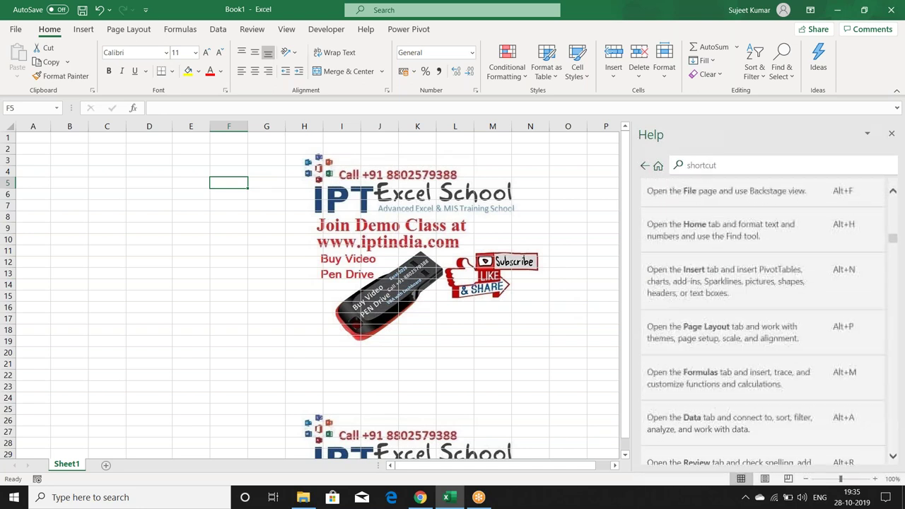
scroll(799, 421, "up", 10)
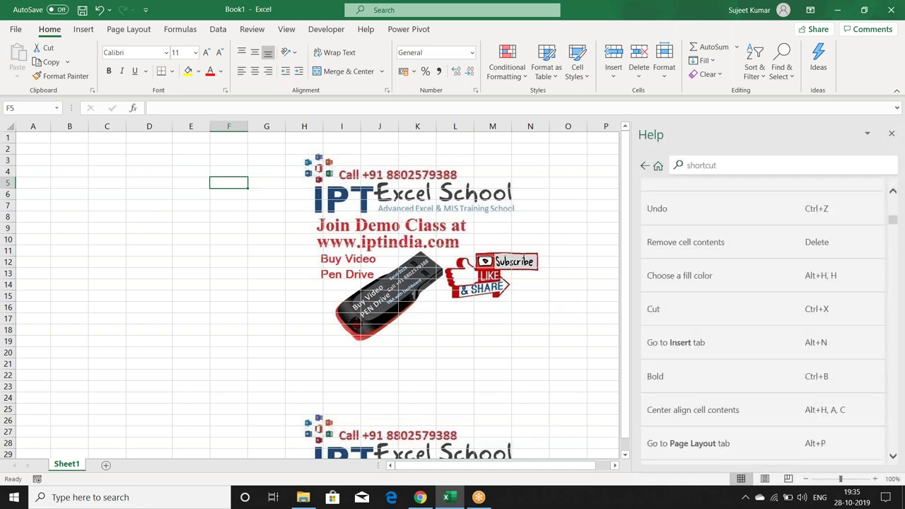
scroll(800, 421, "up", 10)
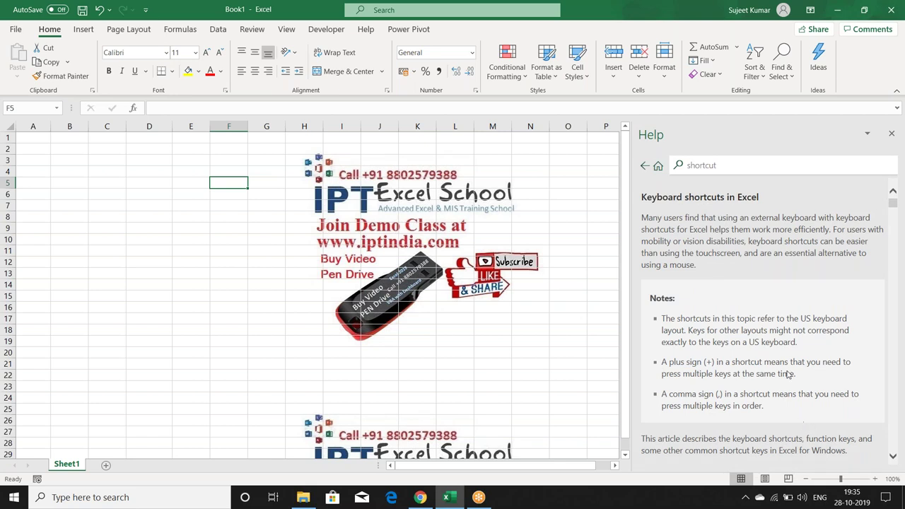
left_click(471, 272)
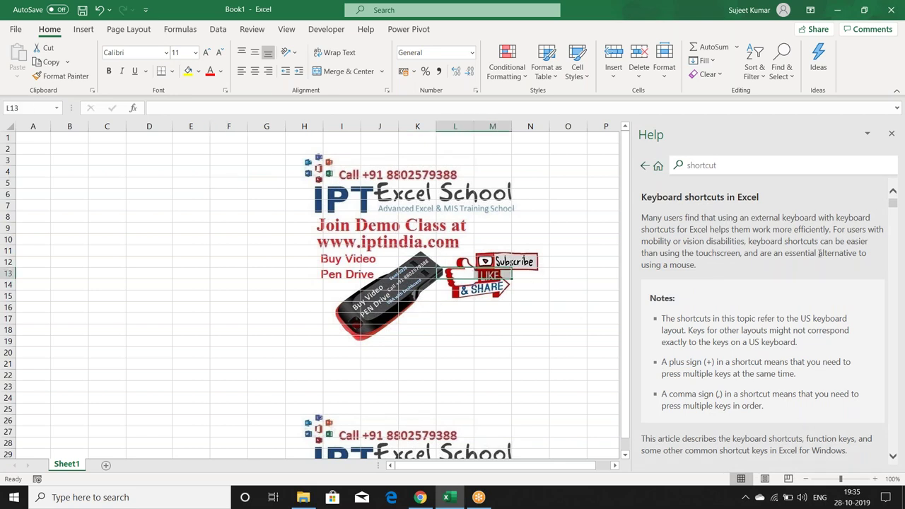
left_click(205, 161)
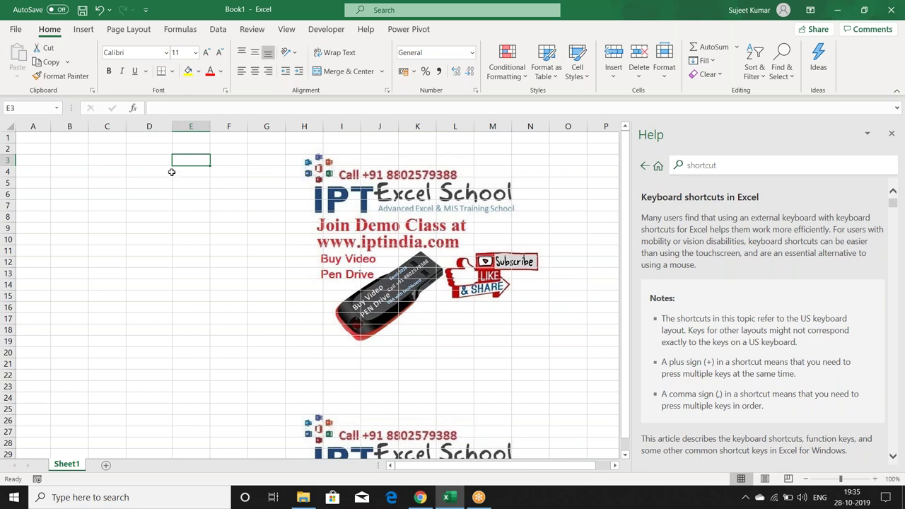
left_click(171, 72)
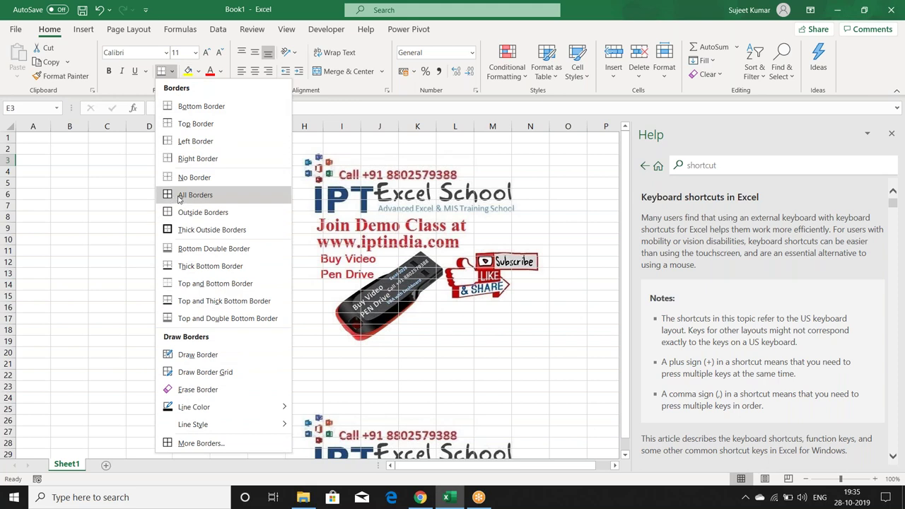
left_click(139, 165)
- Apply All Borders to the range D3:F9
left_click_drag(140, 161, 230, 229)
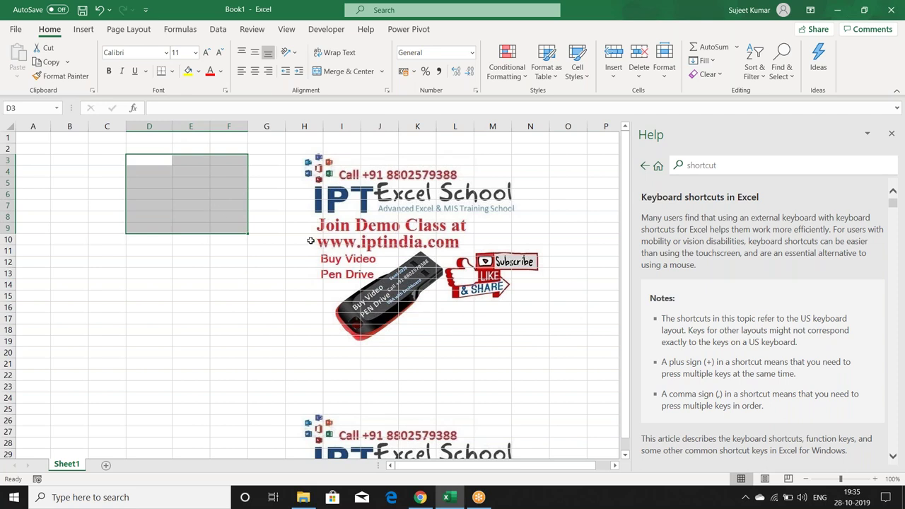
key("alt")
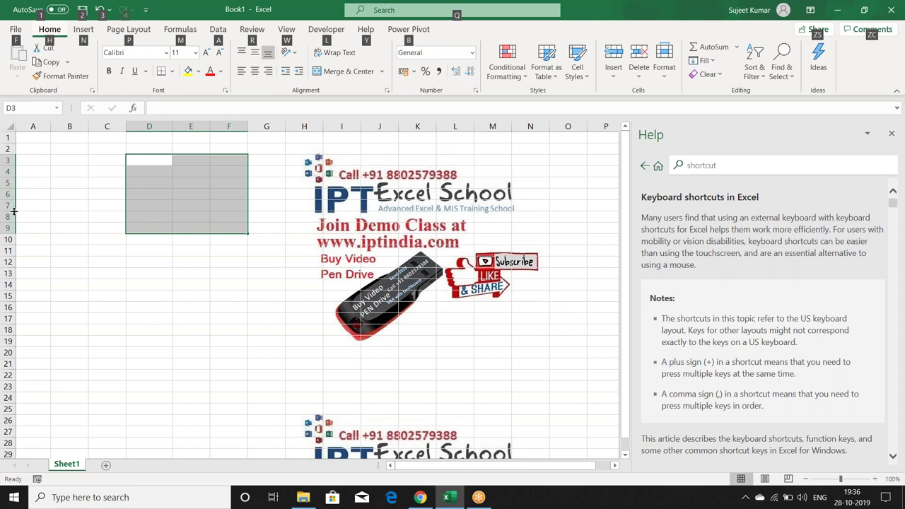
key("h")
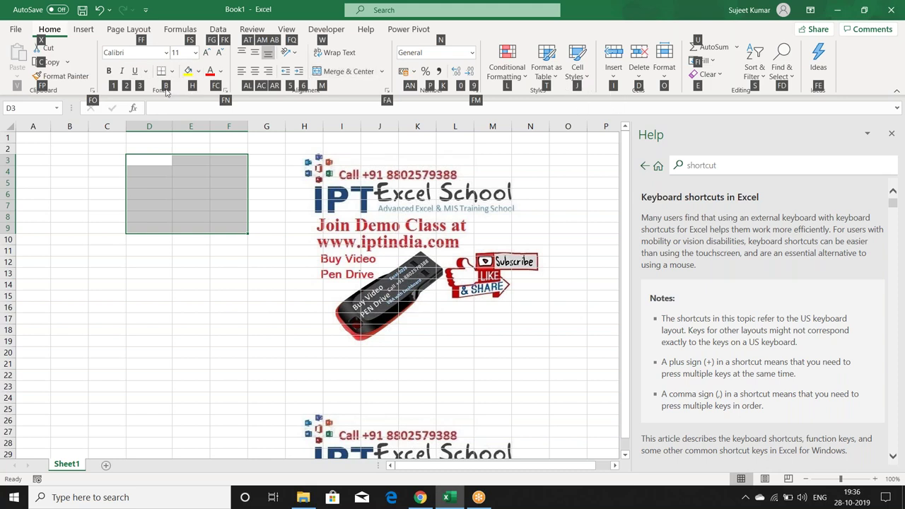
key("b")
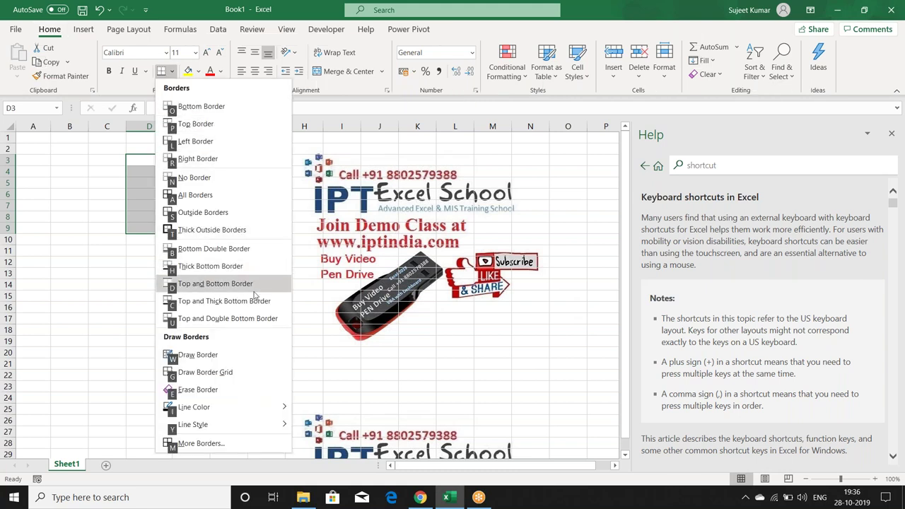
left_click(191, 195)
- Apply All Borders to the range C13:G21
left_click_drag(117, 273, 267, 362)
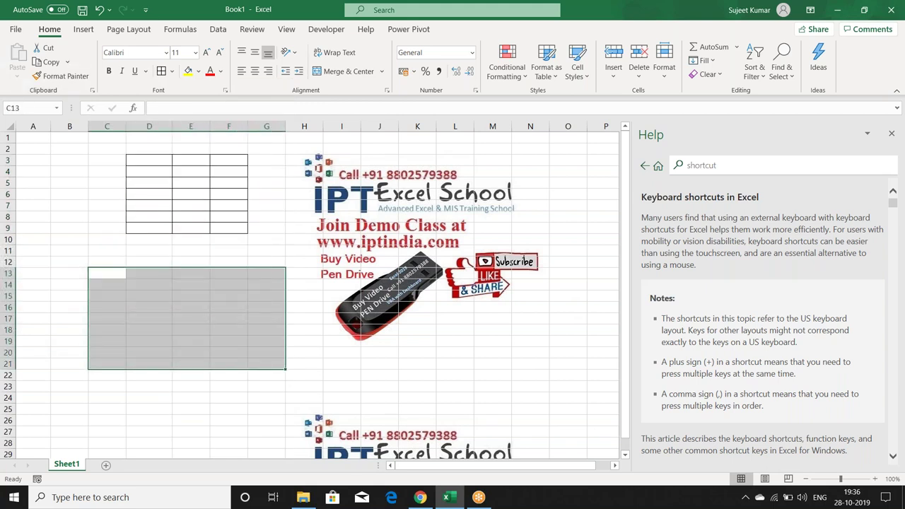
key("alt")
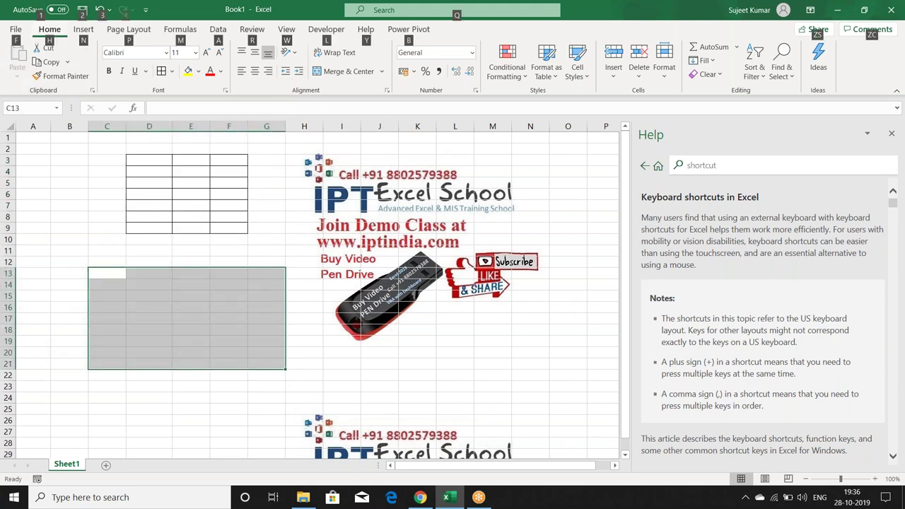
key("h")
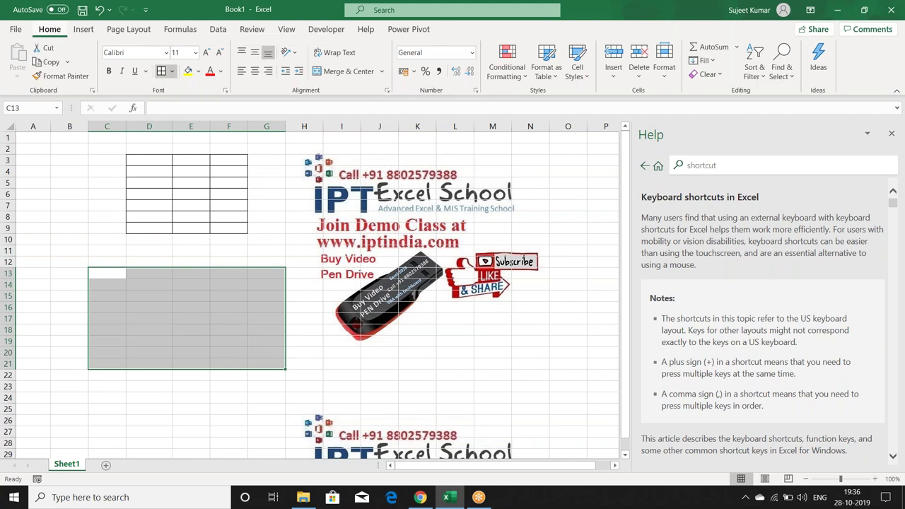
key("b")
key("a")
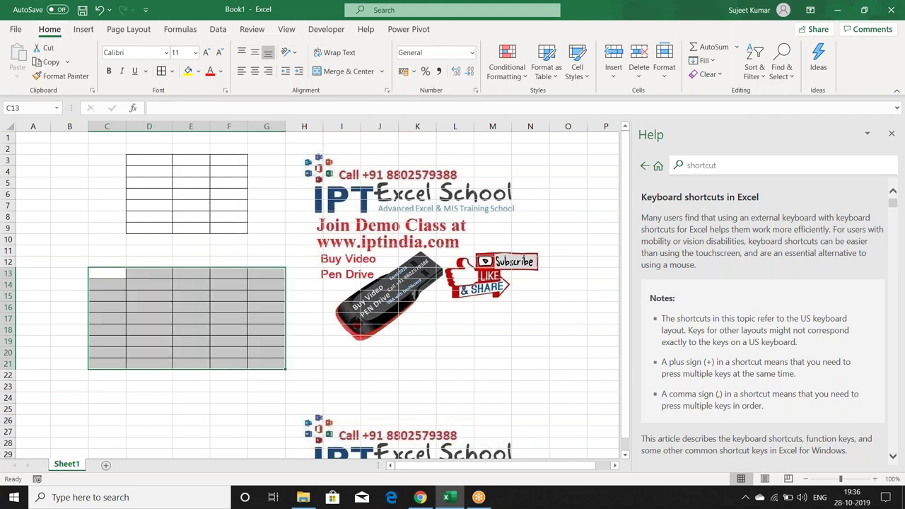
- Turn on printing of the row and column headings for the sheet
left_click(267, 244)
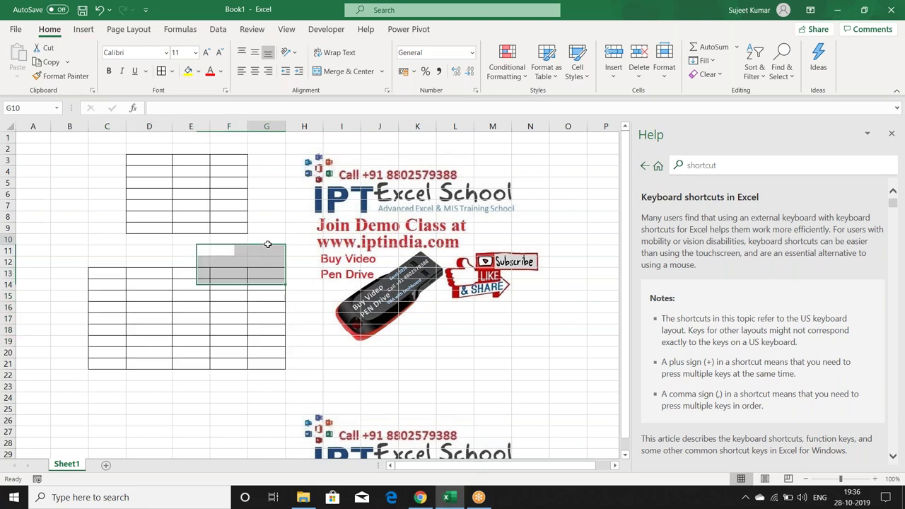
left_click(129, 29)
left_click(239, 172)
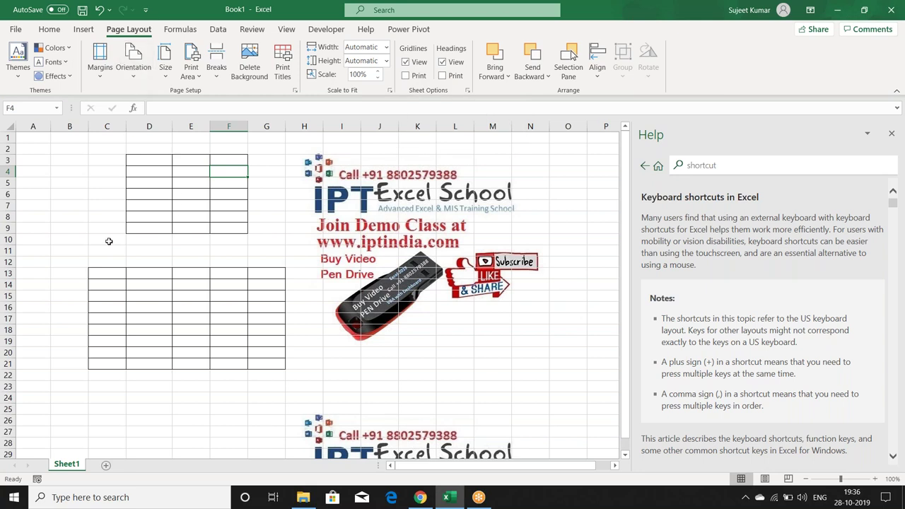
key("alt")
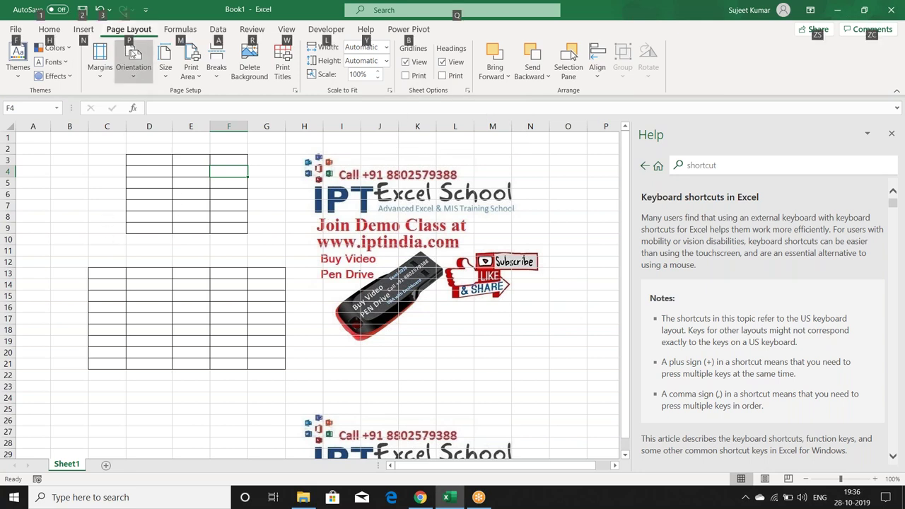
key("p")
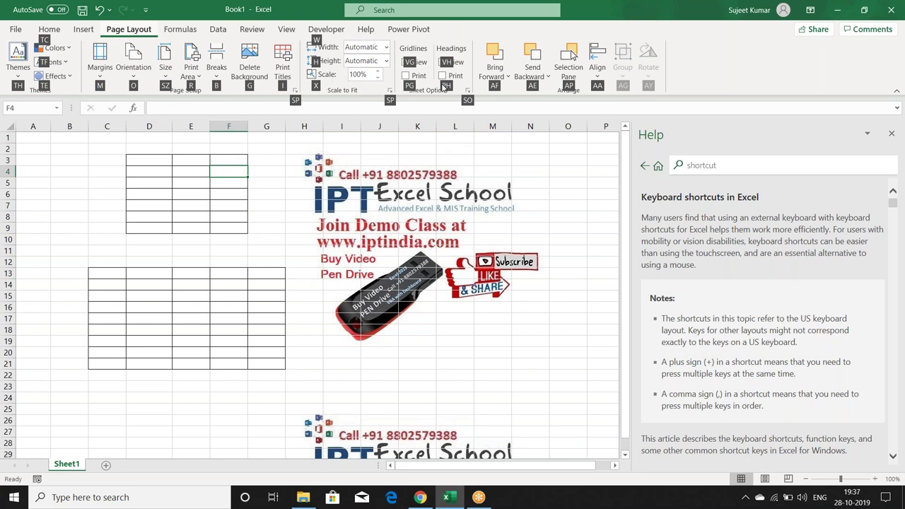
key("alt")
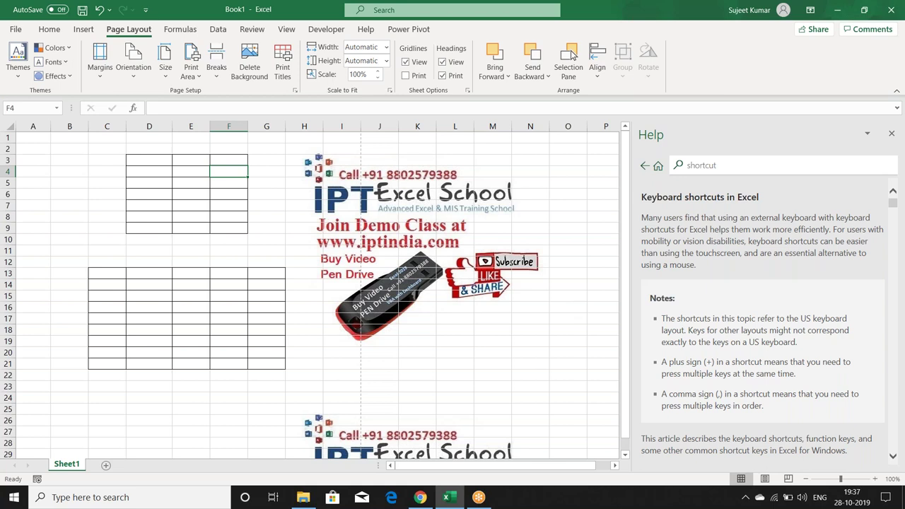
- Open the Protect Sheet options from cell D8 and close them without applying protection
left_click(138, 219)
key("alt")
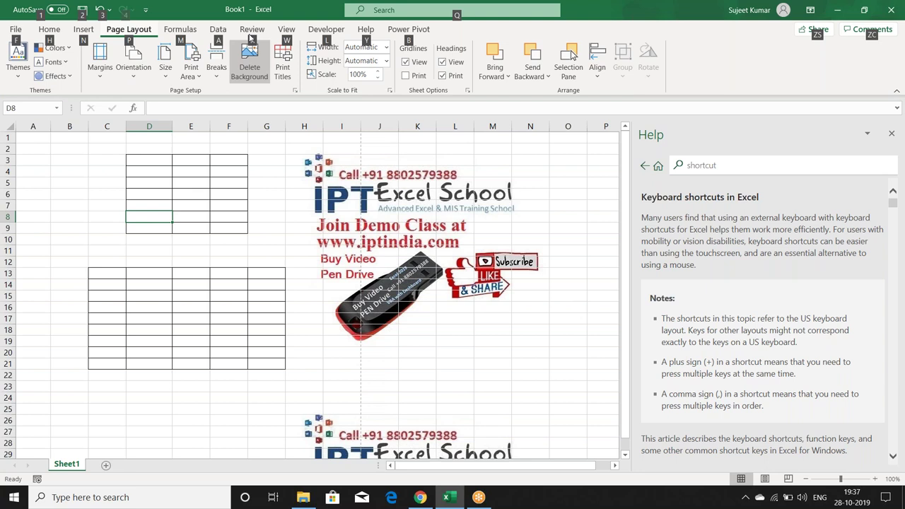
key("r")
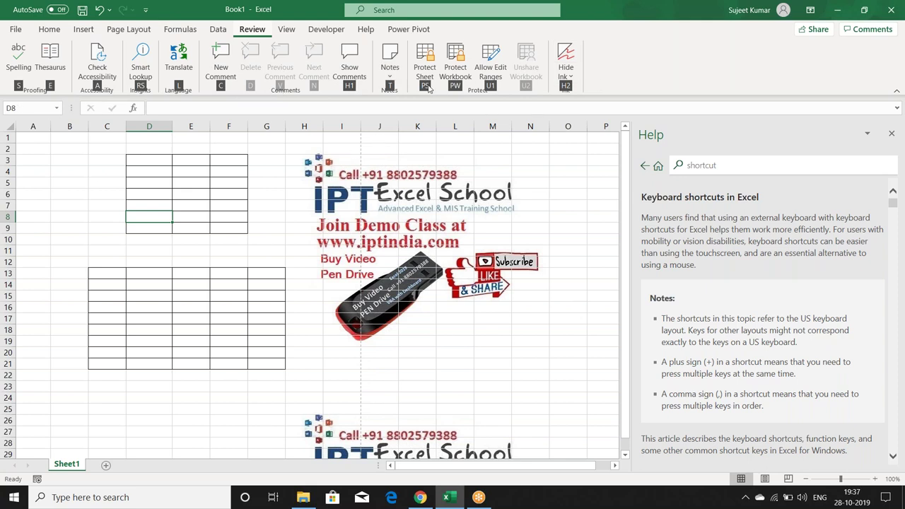
key("p")
key("s")
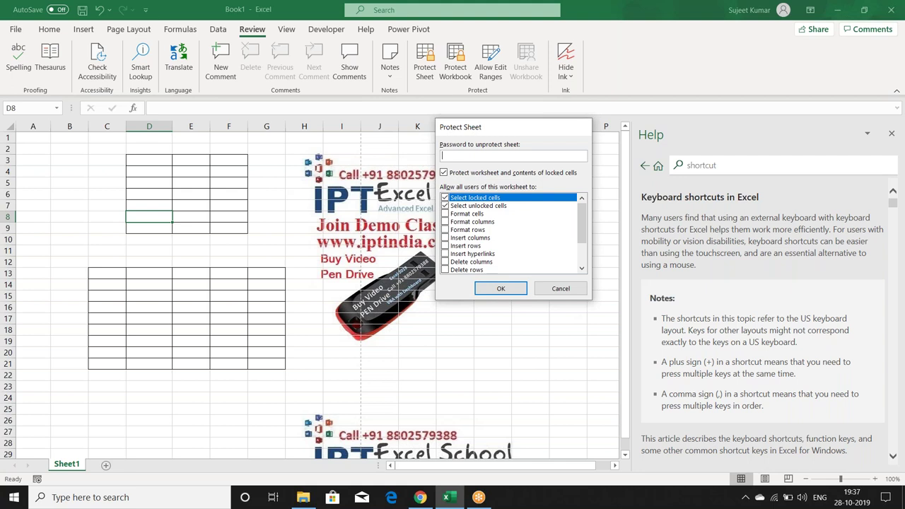
key("Escape")
- Select the range B3:D9, display its context commands and dismiss them
left_click(334, 206)
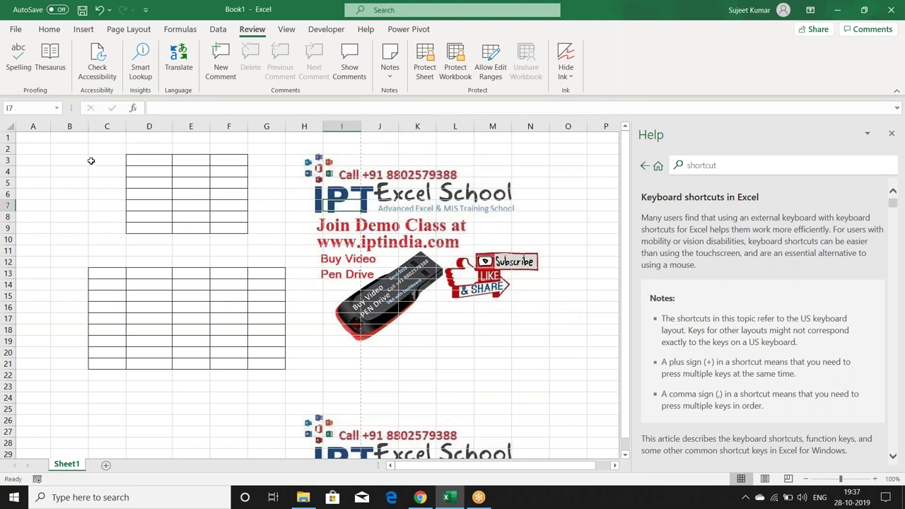
left_click(66, 163)
left_click_drag(66, 164, 154, 224)
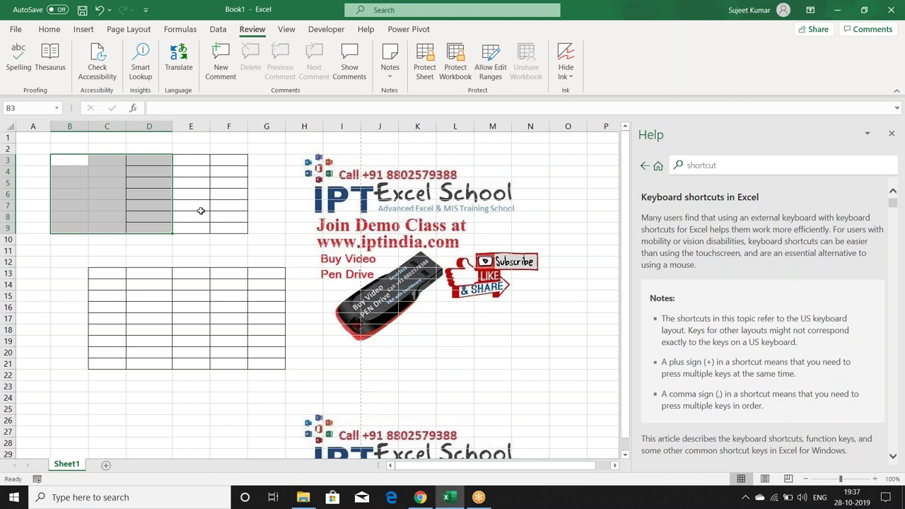
key("shift+F10")
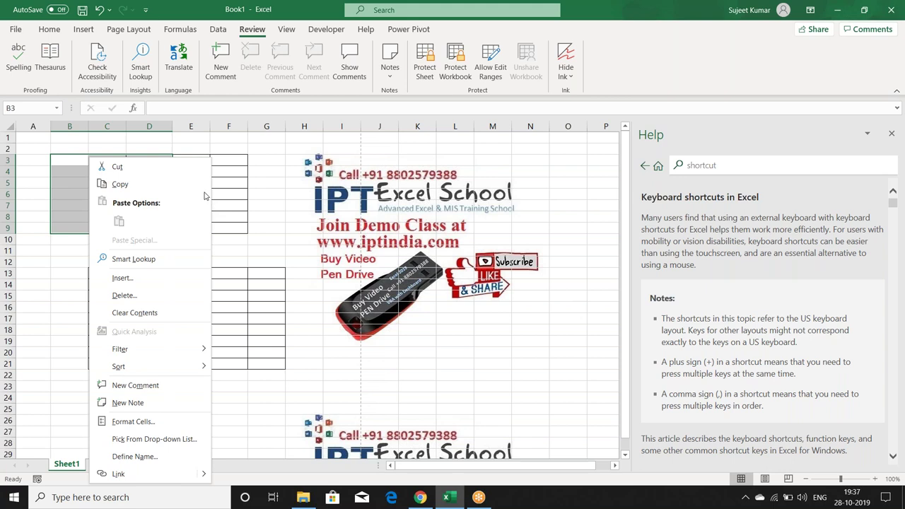
key("Escape")
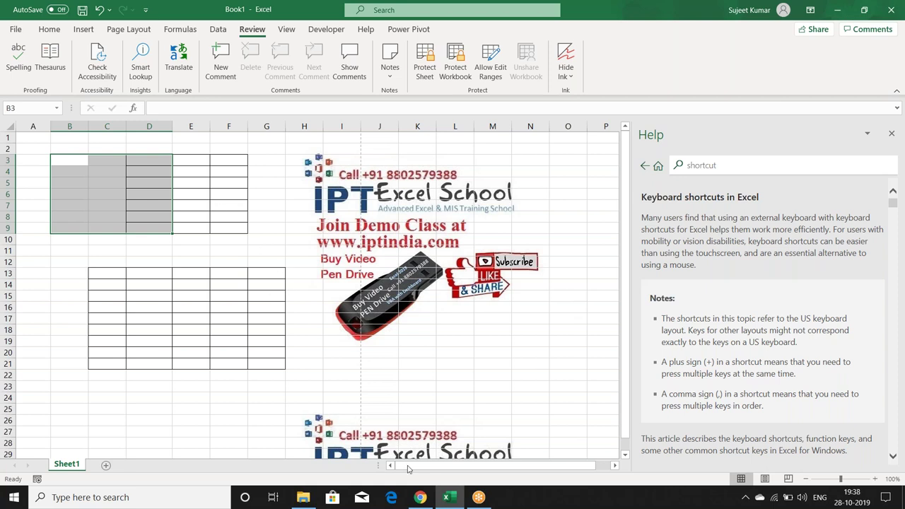
- Switch to Chrome and open google.com in a new tab
left_click(420, 497)
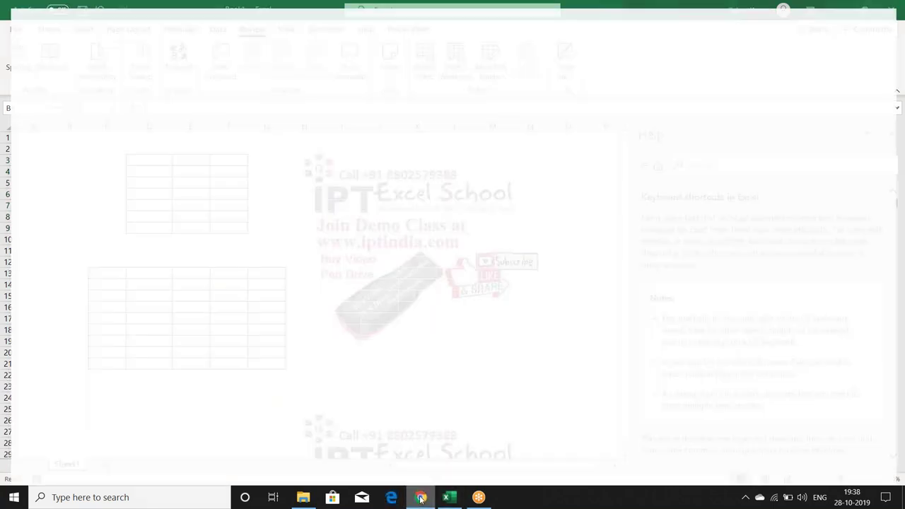
left_click(581, 10)
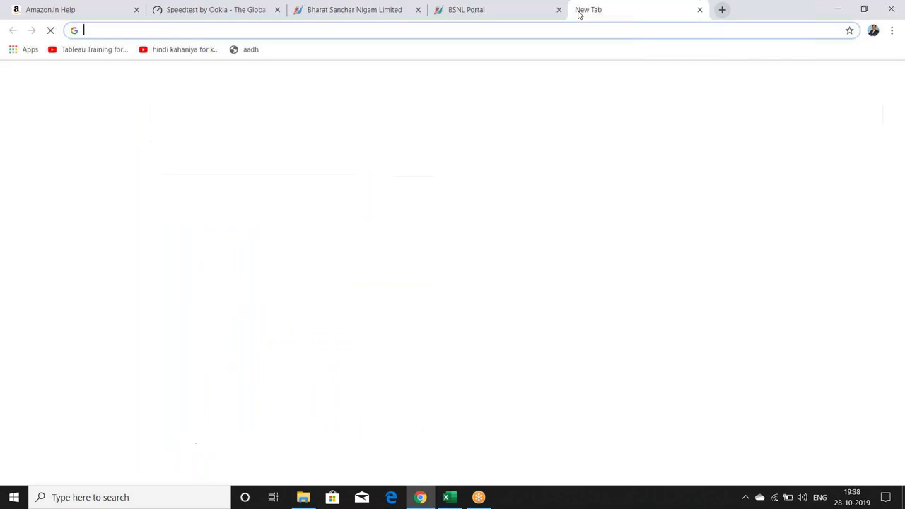
type("go")
key("Return")
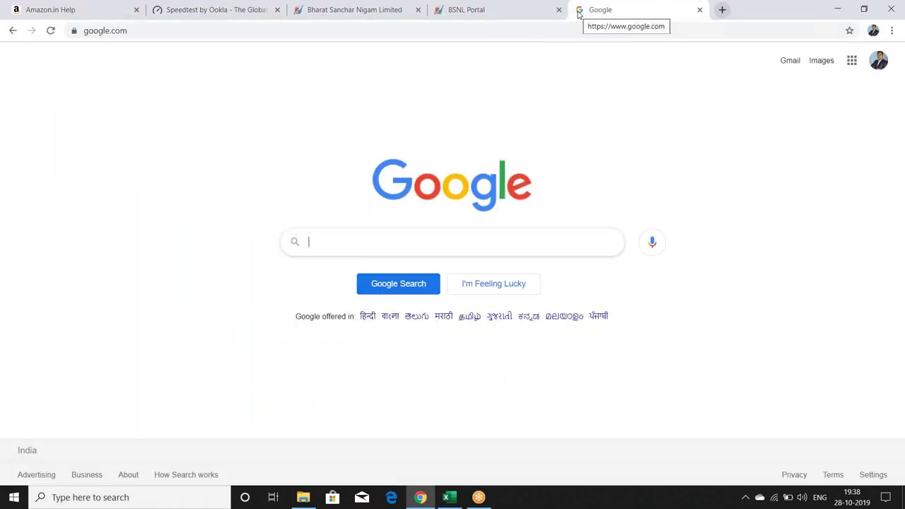
- Search Google for "keyboard"
type("ske")
key("BackSpace")
key("BackSpace")
key("BackSpace")
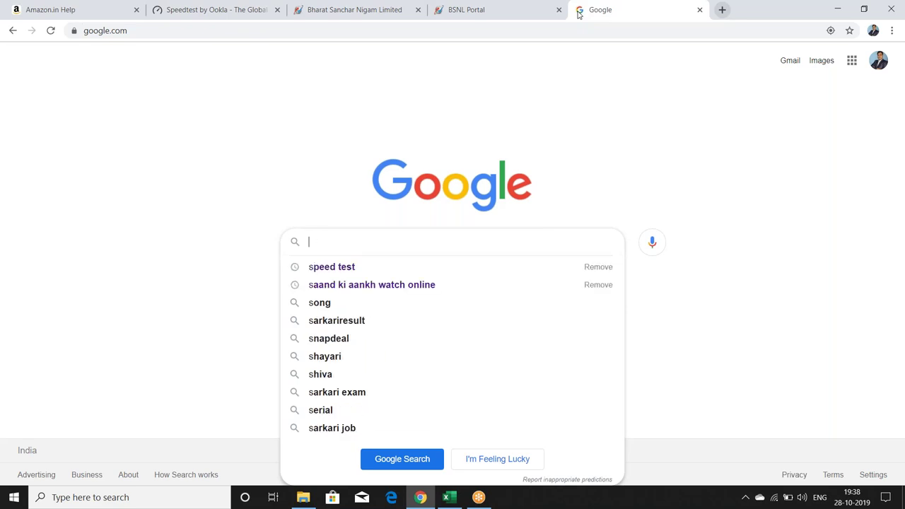
type("key")
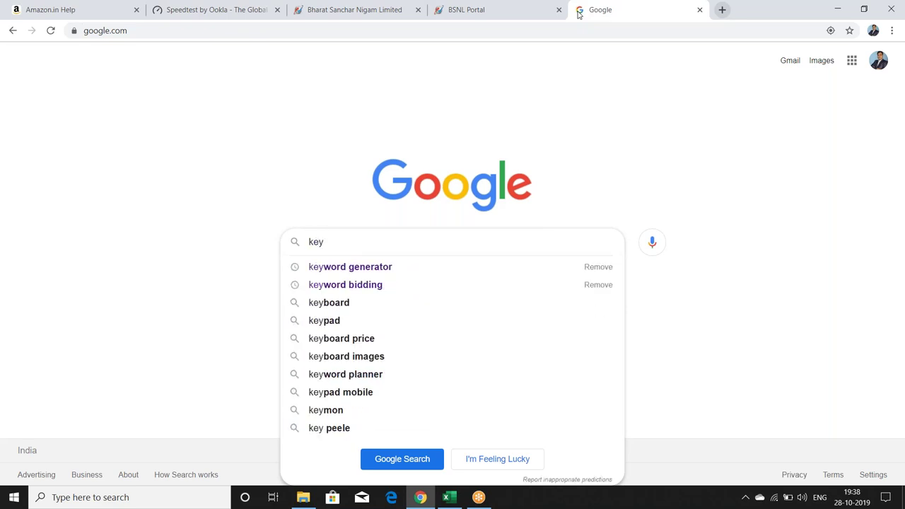
key("Down")
key("Down")
key("Down")
key("Return")
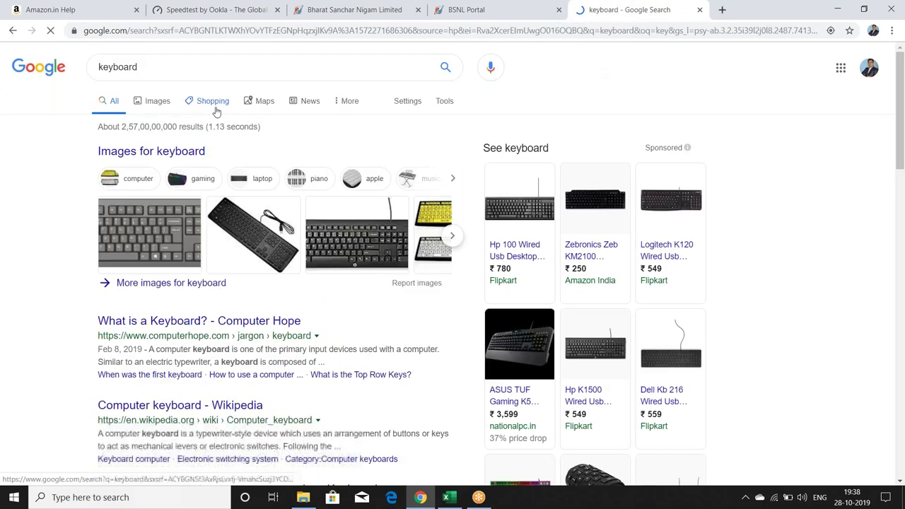
- Show the image results and enlarge the "What is a Keyboard?" picture from Computer Hope to examine its key layout
left_click(158, 111)
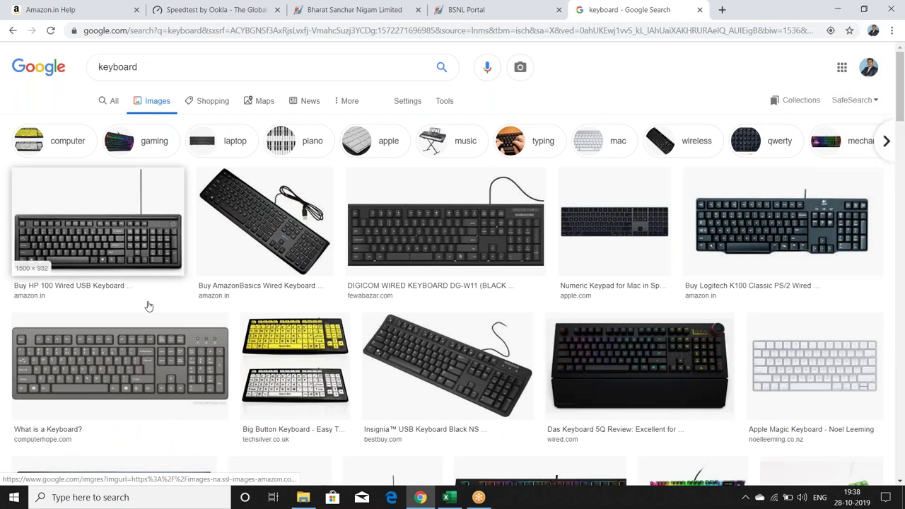
left_click(132, 360)
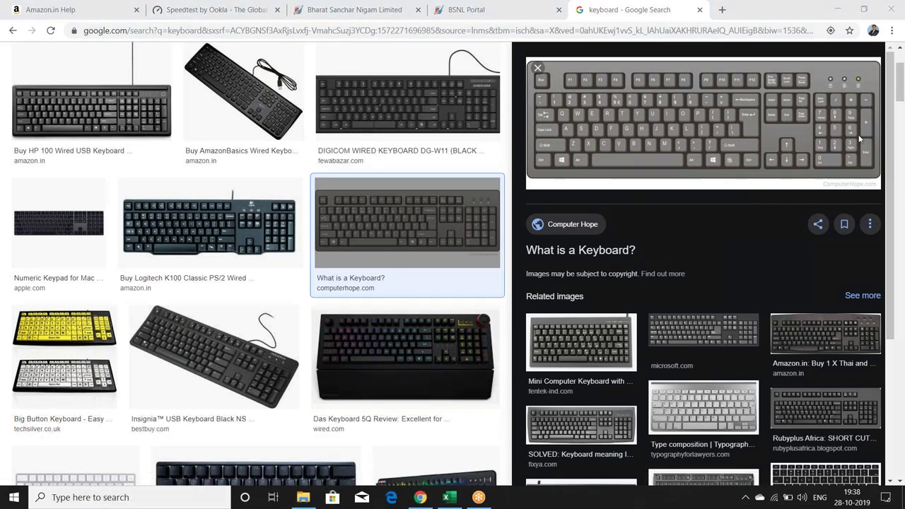
mouse_move(729, 167)
left_mouse_down()
mouse_move(739, 157)
mouse_move(728, 152)
left_mouse_up()
key("e")
- Close the keyboard search tab and return to the Book1 worksheet in Excel
left_click(699, 10)
key("super+d")
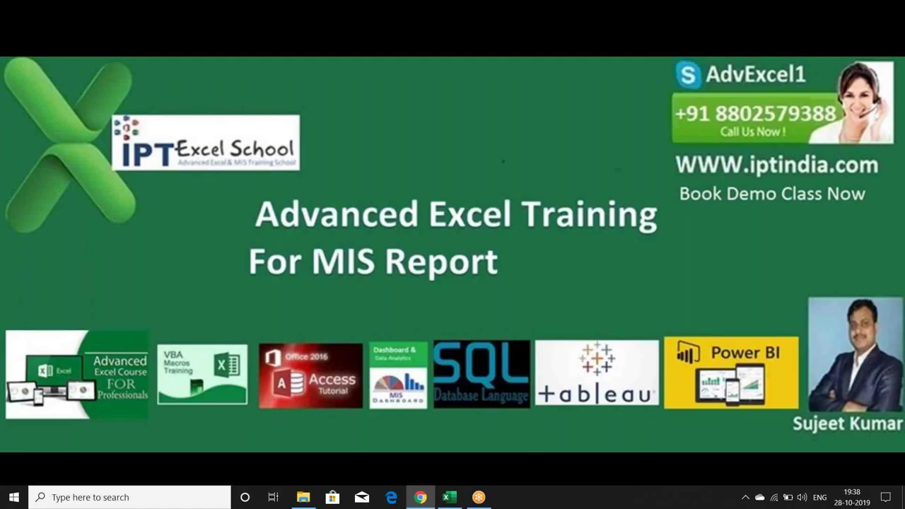
left_click(457, 495)
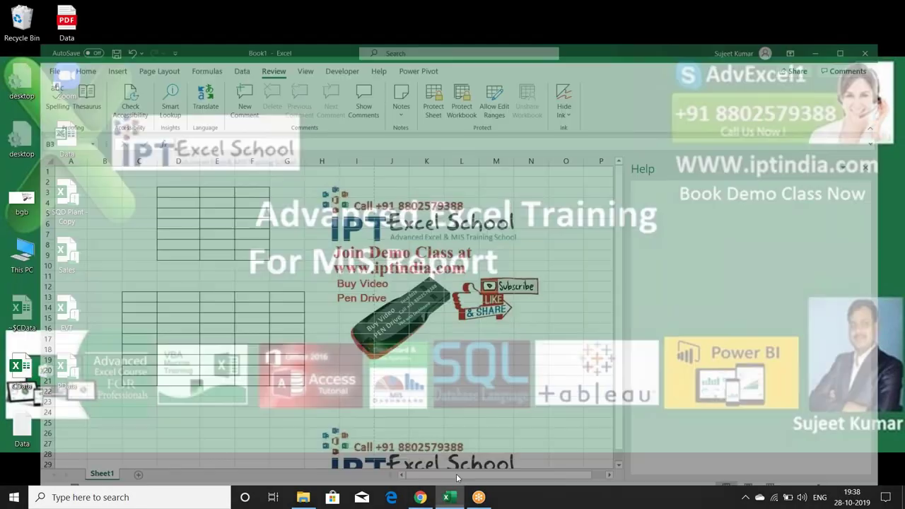
left_click(263, 250)
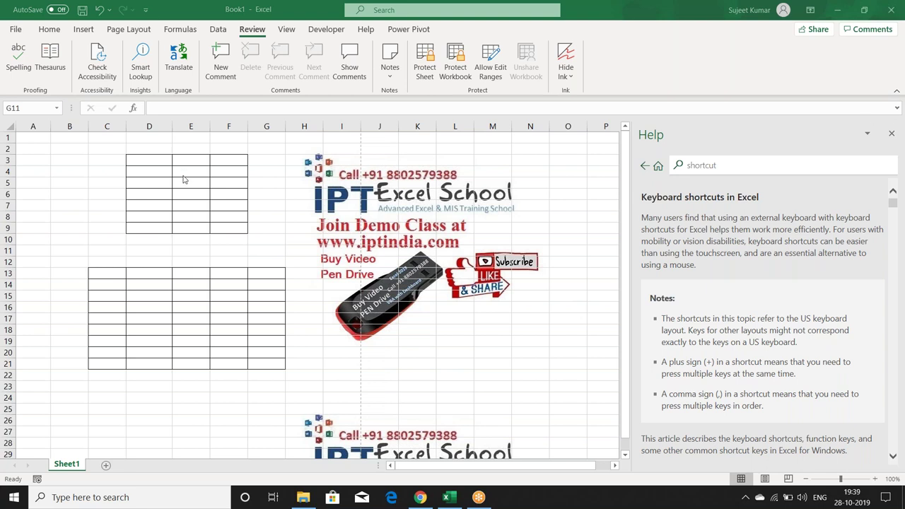
- Review the context commands of cell D2, including Filter, and those of cell F9, dismissing them each time
left_click(167, 148)
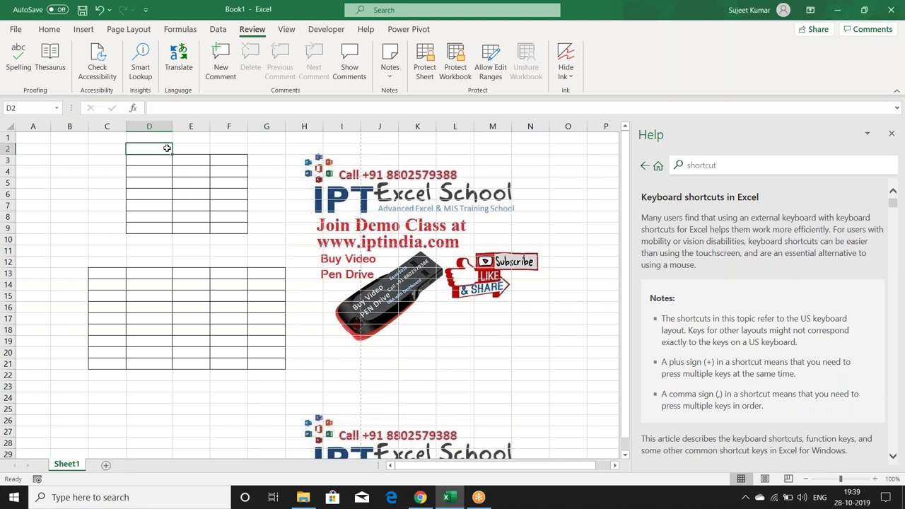
right_click(167, 148)
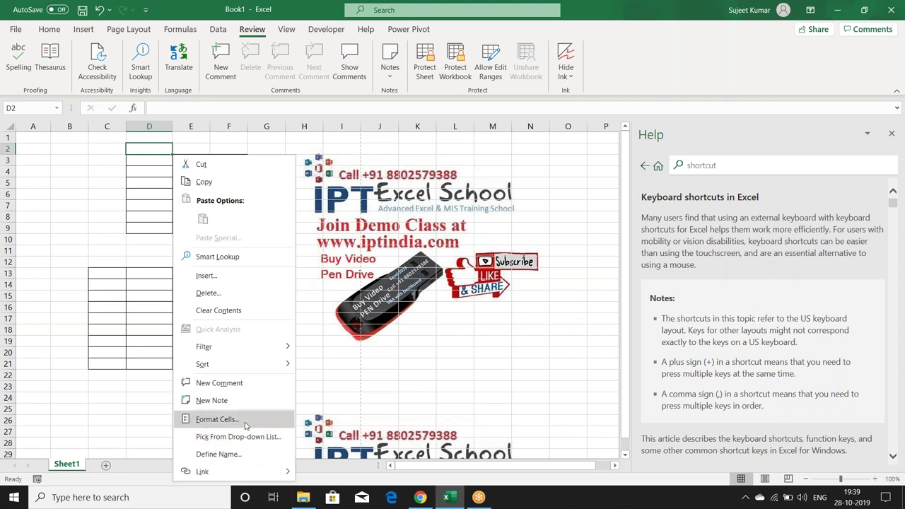
mouse_move(245, 355)
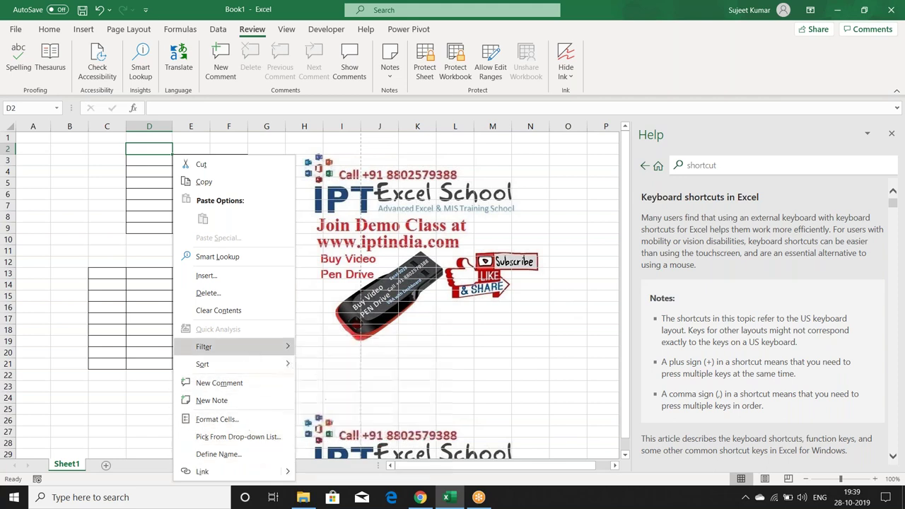
left_click(347, 363)
left_click(455, 282)
left_click(219, 224)
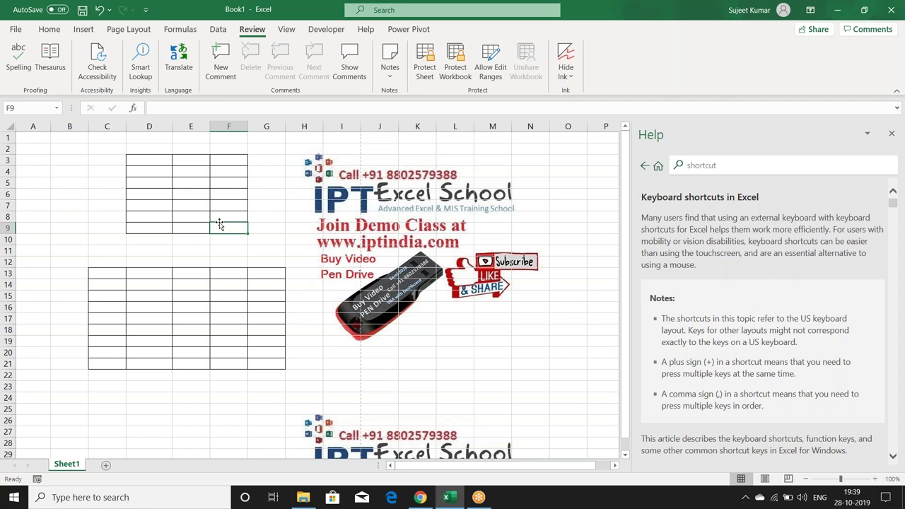
right_click(219, 224)
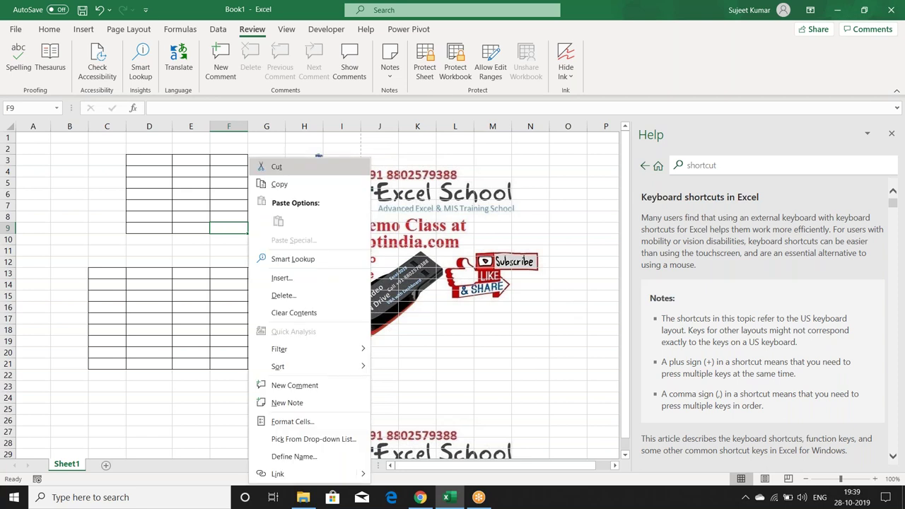
key("Escape")
- Open Format Cells for F9, review the Alignment, Font, Border, Fill and Protection settings, and return to the Number settings
key("ctrl+1")
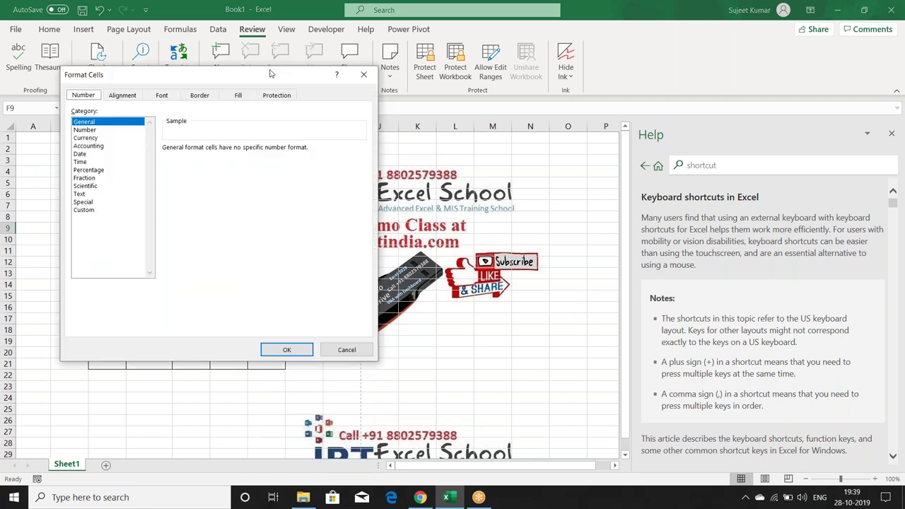
left_click_drag(272, 68, 424, 152)
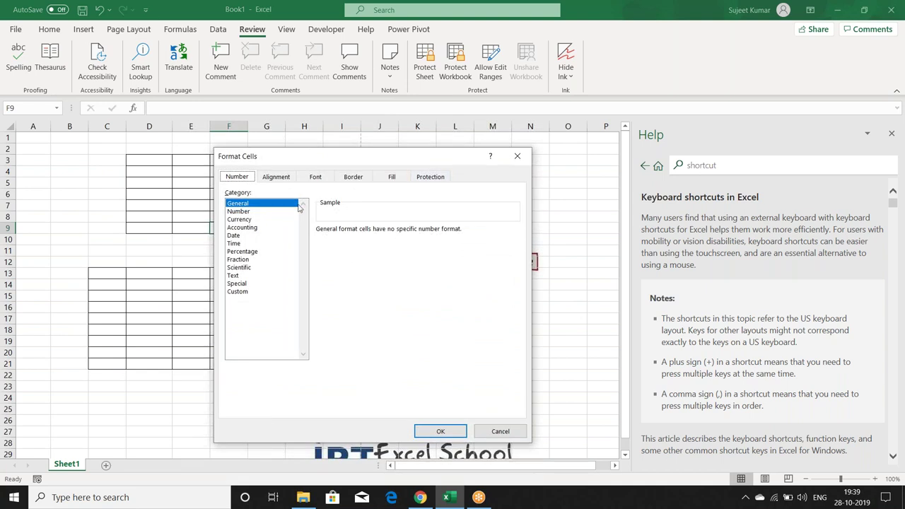
left_click_drag(324, 160, 263, 147)
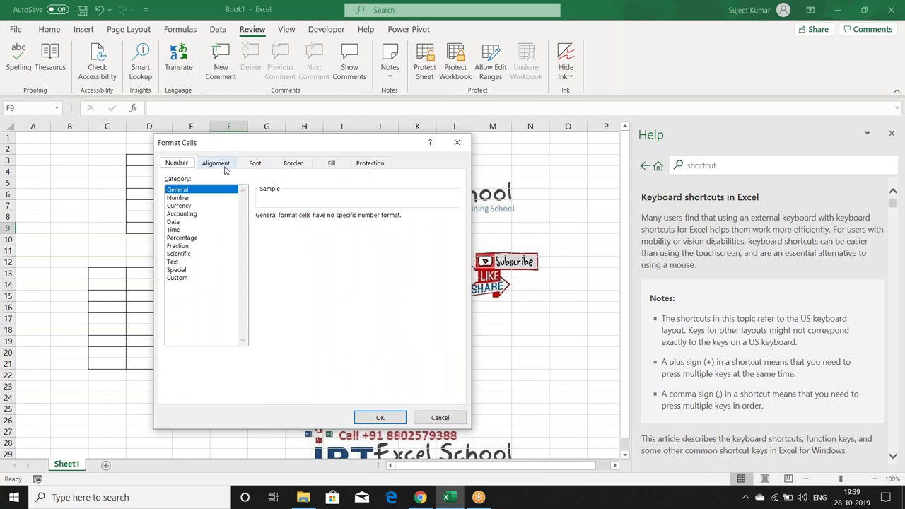
left_click(225, 169)
left_click(253, 166)
left_click(293, 164)
left_click(331, 164)
left_click(370, 163)
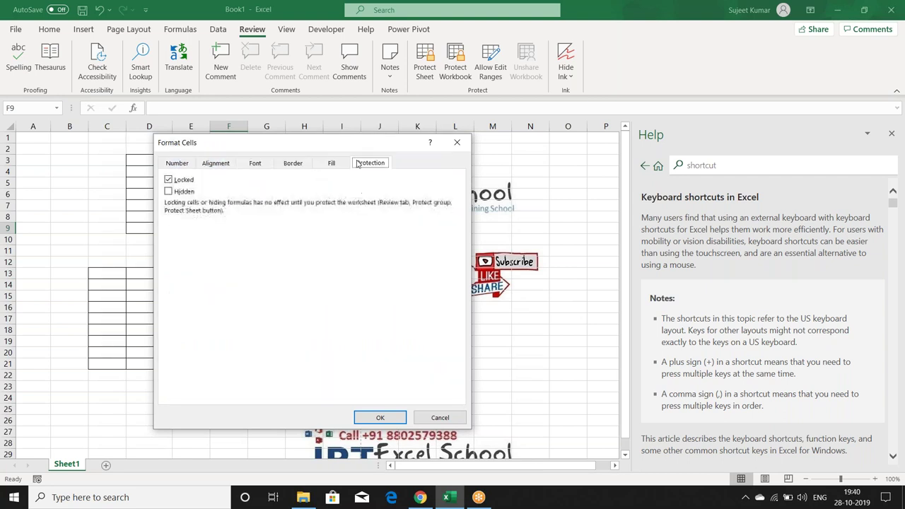
left_click(185, 163)
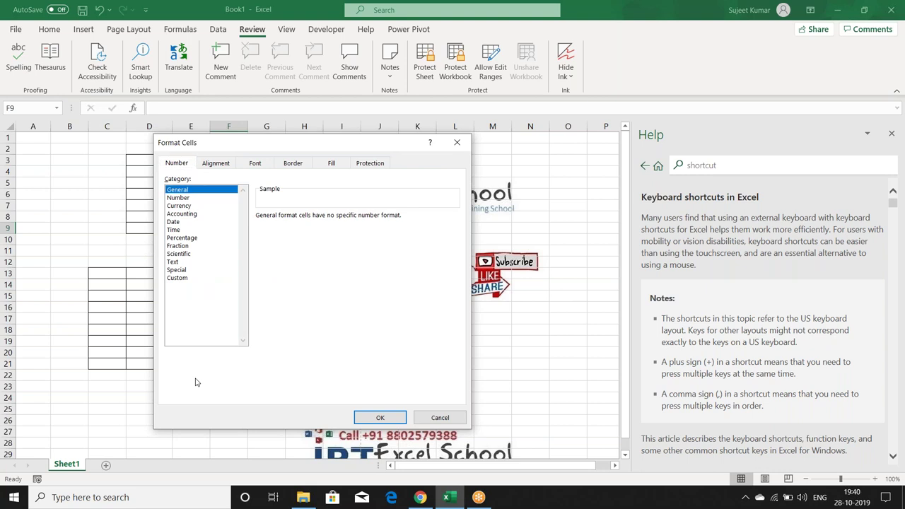
- Move through the number categories to Accounting and review its decimal places and symbol settings
key("Down")
key("Down")
key("Down")
key("Down")
key("Down")
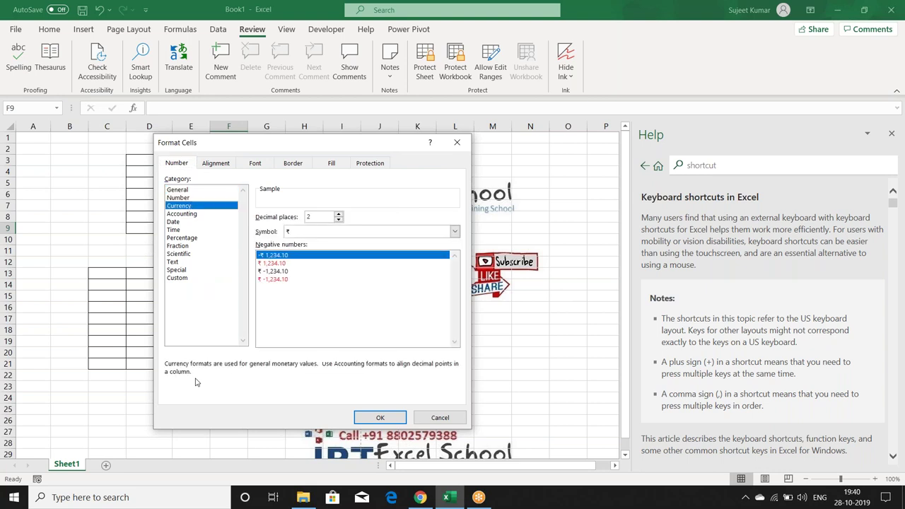
key("Up")
key("Up")
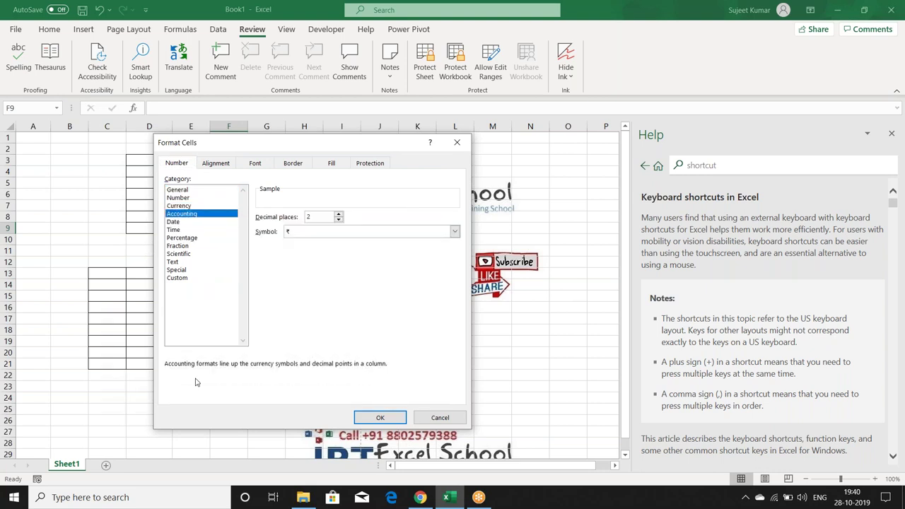
key("Tab")
key("Tab")
key("Tab")
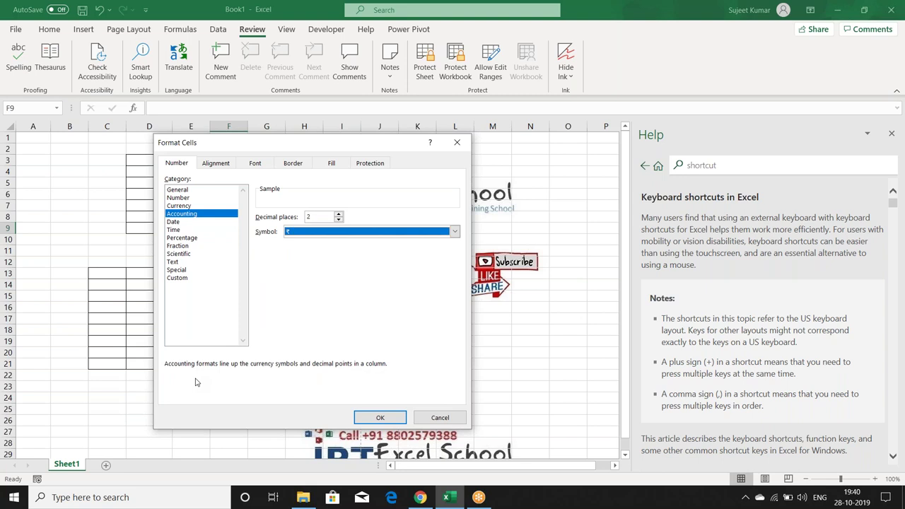
key("Tab")
key("Tab")
key("Tab")
key("Tab")
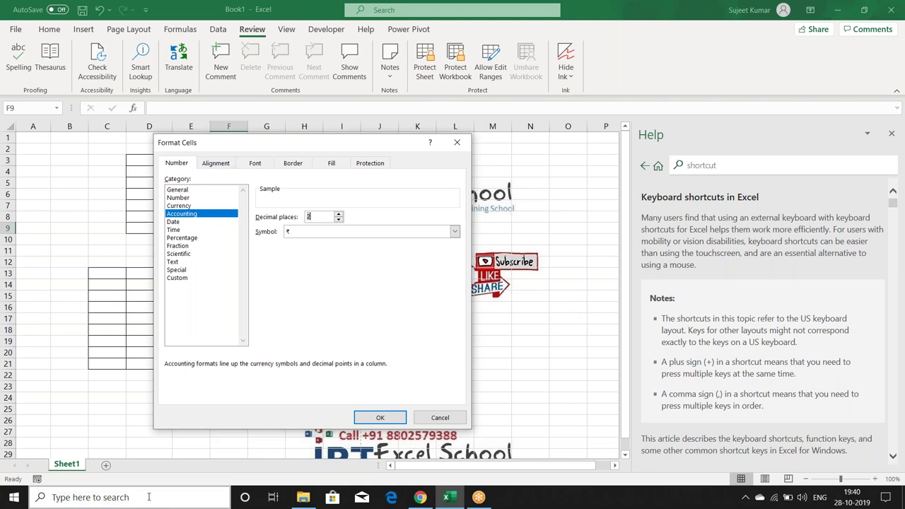
- Step through the Alignment settings of Format Cells, reaching the orientation degrees
key("ctrl+Tab")
key("Tab")
key("Tab")
key("Tab")
key("Tab")
key("Tab")
key("Tab")
key("Tab")
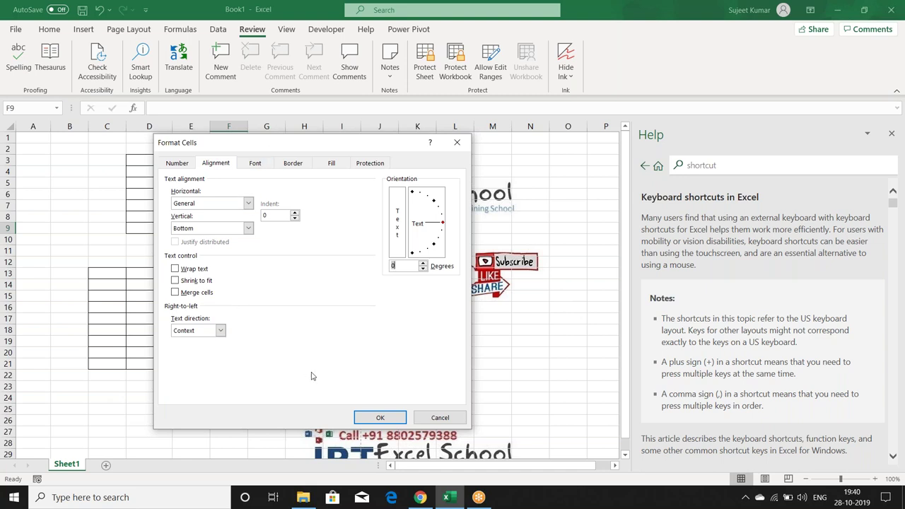
- Step through all the Font settings of Format Cells, one option after another
key("ctrl+Tab")
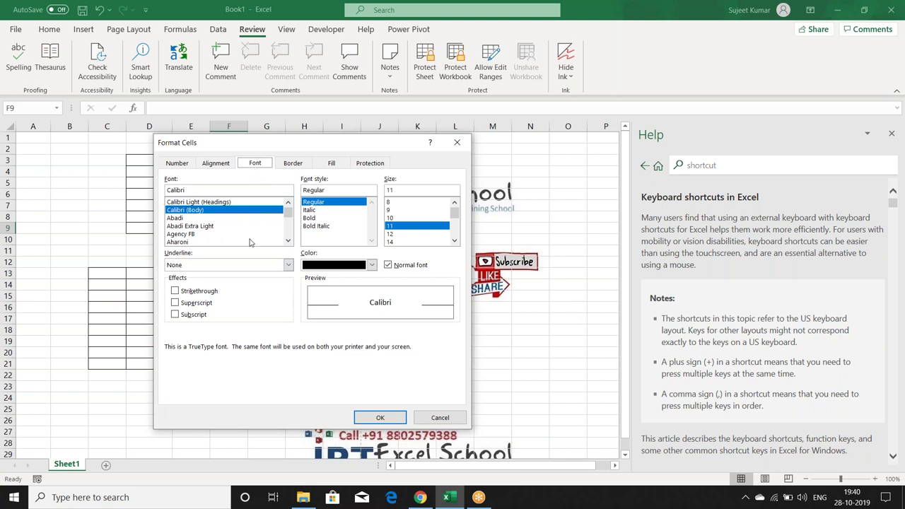
key("Tab")
key("Tab")
key("Tab")
key("Tab")
key("Tab")
key("Tab")
key("Tab")
key("Tab")
key("Tab")
key("Tab")
key("Tab")
key("Tab")
key("Tab")
key("Tab")
- Cycle forward through the Border, Fill, Protection, Number, Alignment and Font settings, returning to Border
key("ctrl+Tab")
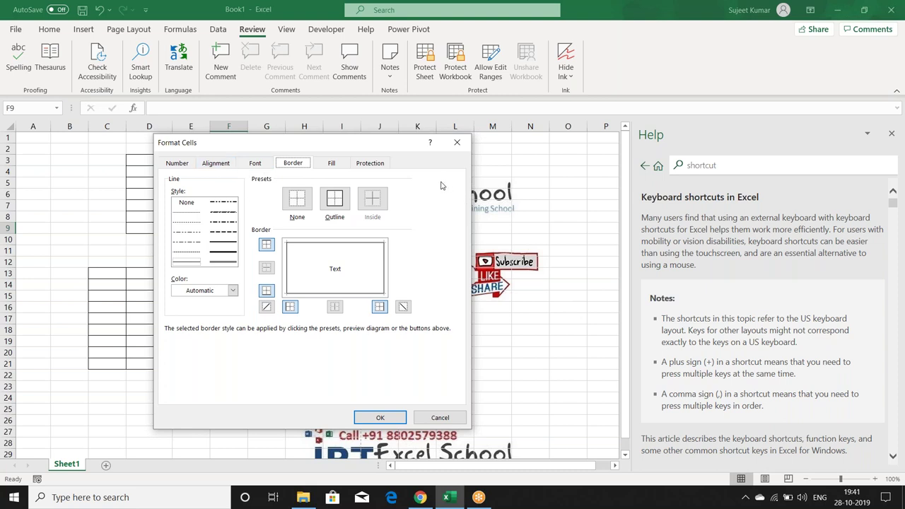
key("ctrl+Tab")
key("ctrl+Tab")
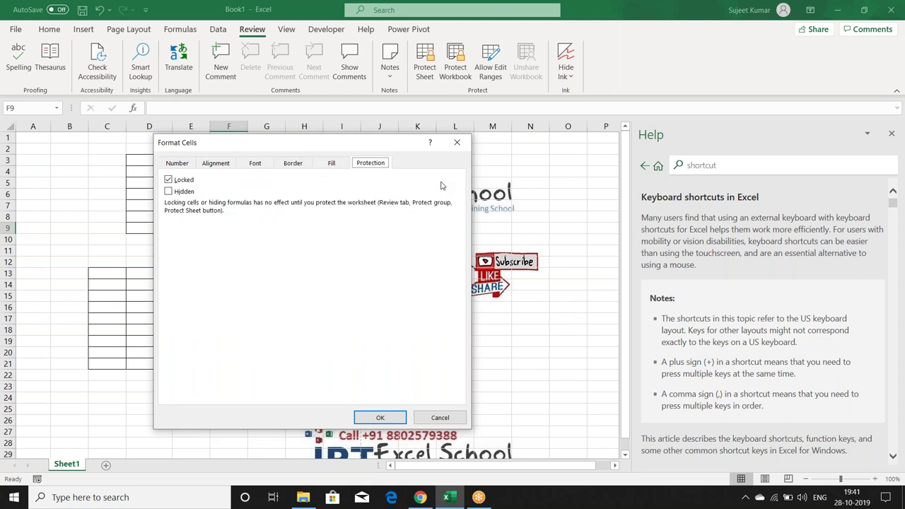
key("ctrl+Tab")
key("ctrl+Tab")
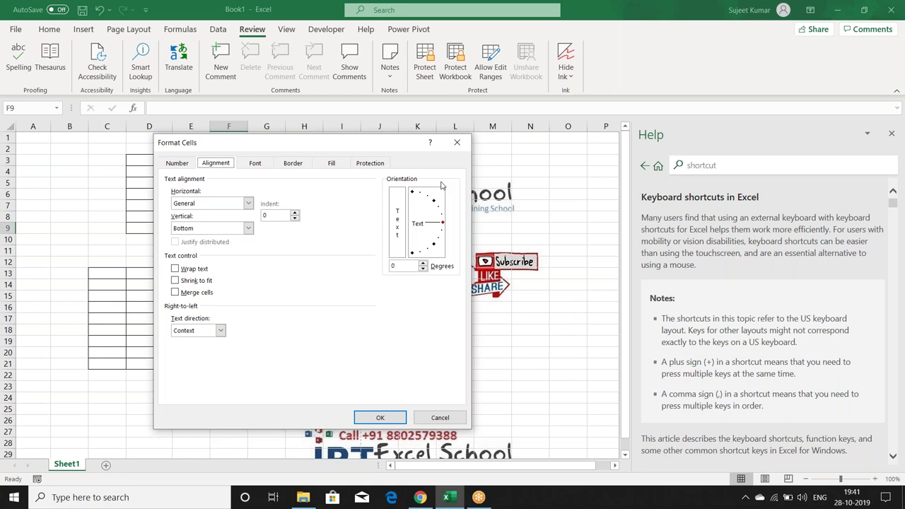
key("ctrl+Tab")
key("ctrl+Tab")
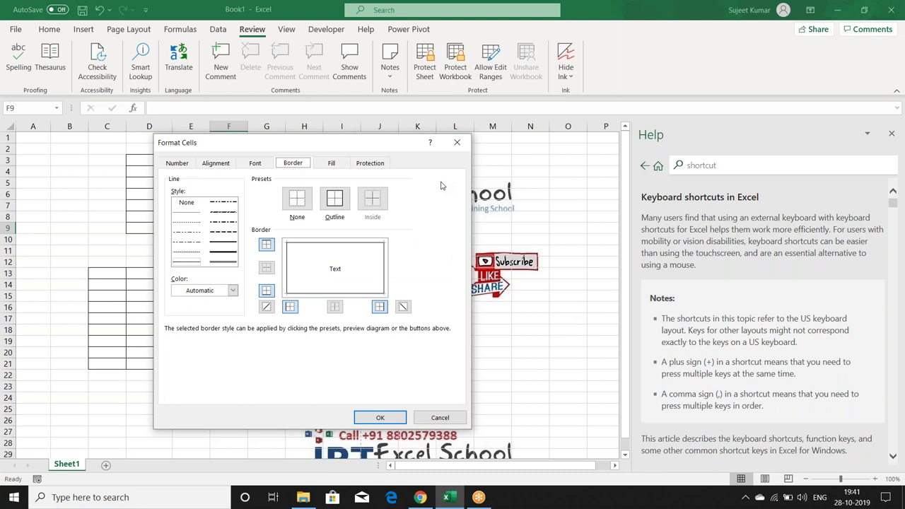
- Switch backward and forward between the Number and Border settings, and close Format Cells from Alignment without applying anything
key("ctrl+shift+Tab")
key("ctrl+shift+Tab")
key("ctrl+shift+Tab")
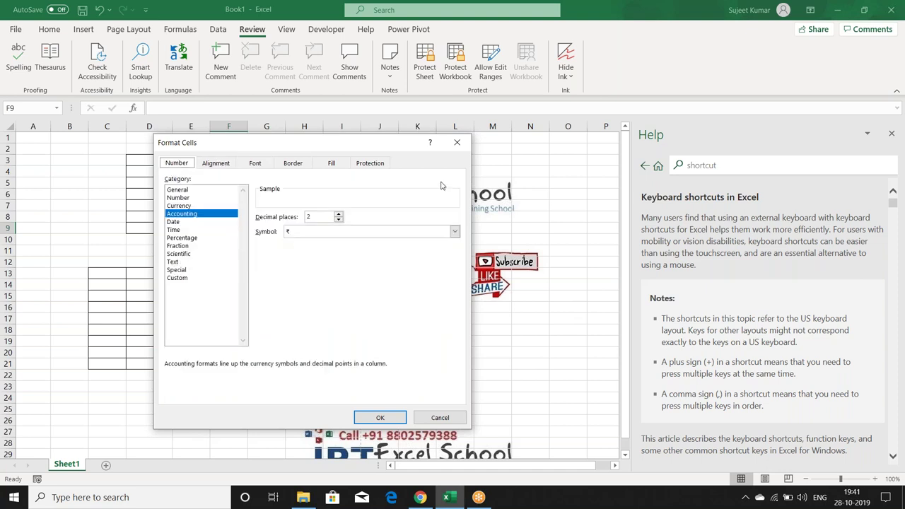
key("ctrl+Tab")
key("ctrl+Tab")
key("ctrl+Tab")
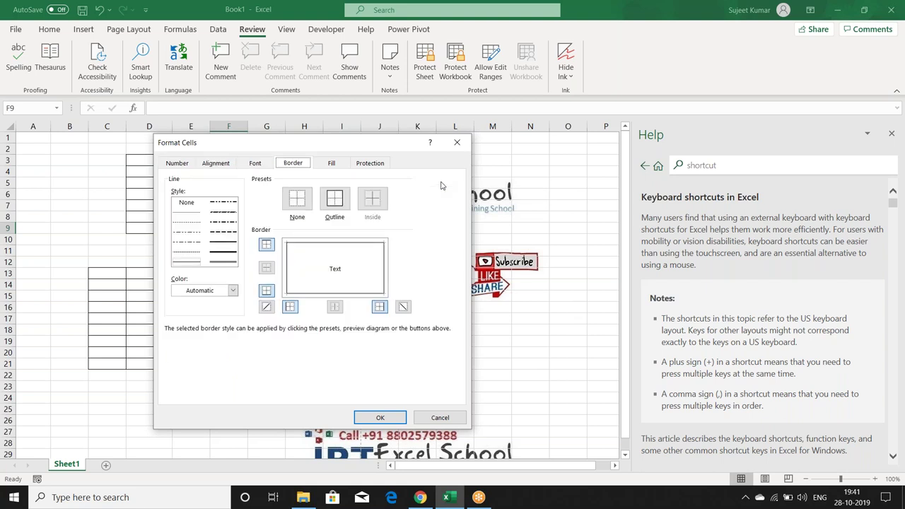
key("ctrl+shift+Tab")
key("ctrl+shift+Tab")
key("ctrl+shift+Tab")
key("ctrl+Tab")
key("ctrl+Tab")
key("ctrl+Tab")
key("ctrl+shift+Tab")
key("ctrl+shift+Tab")
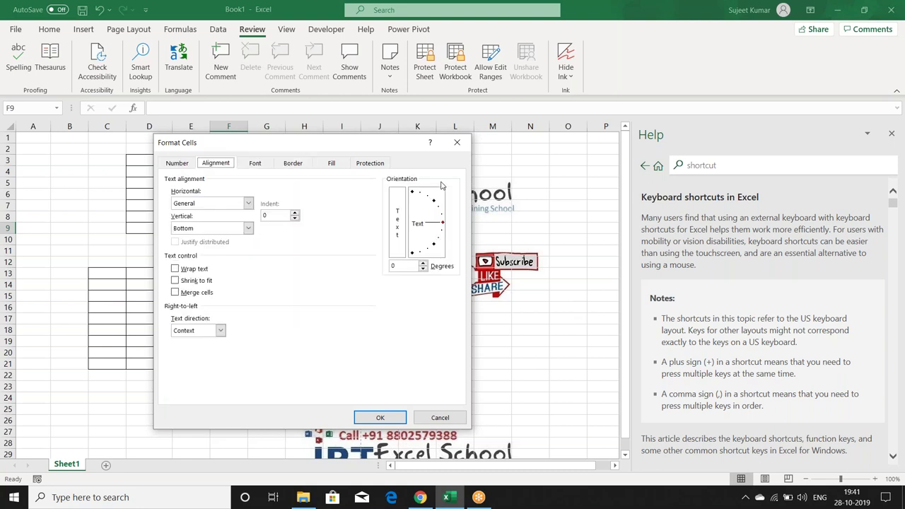
key("Escape")
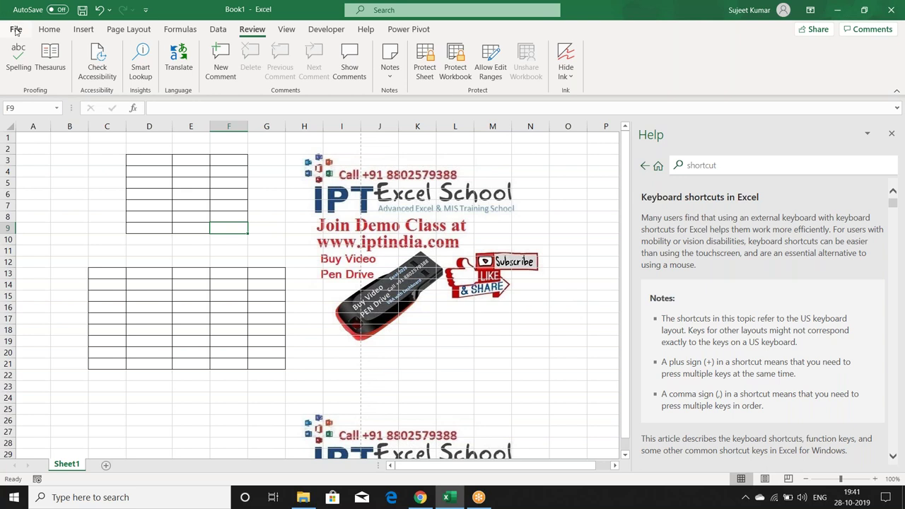
- Open the Backstage Home page and look through the recent workbooks
left_click(16, 30)
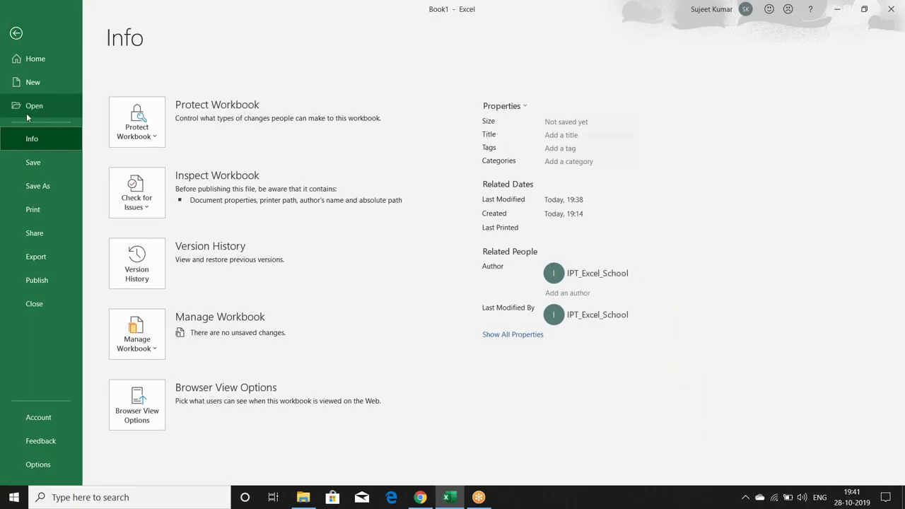
left_click(27, 65)
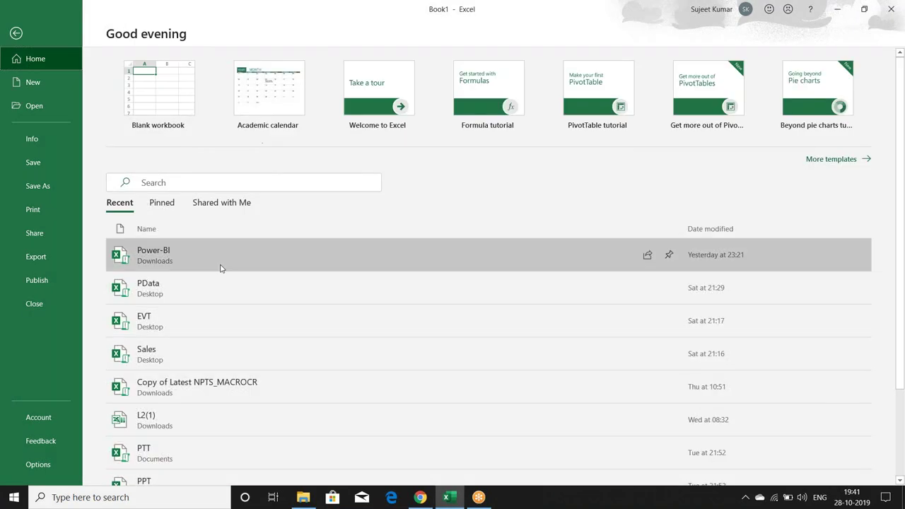
scroll(218, 263, "down", 3)
scroll(217, 261, "up", 3)
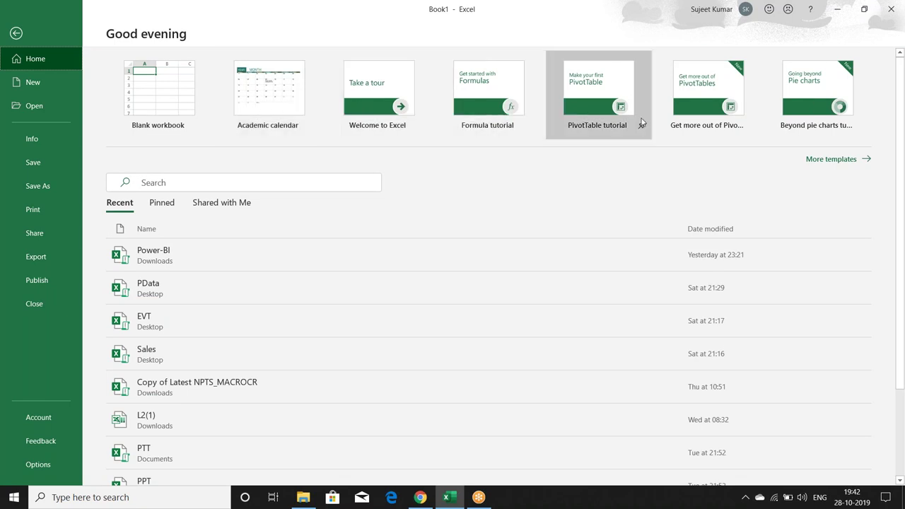
- Browse the templates available for a new workbook, down to the schedule, attendance and invoice designs
left_click(45, 85)
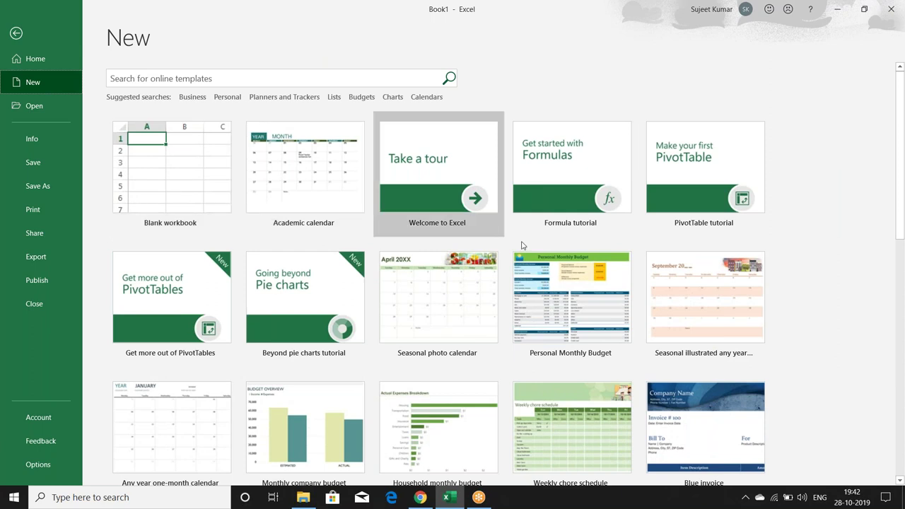
scroll(649, 398, "down", 3)
scroll(649, 397, "up", 3)
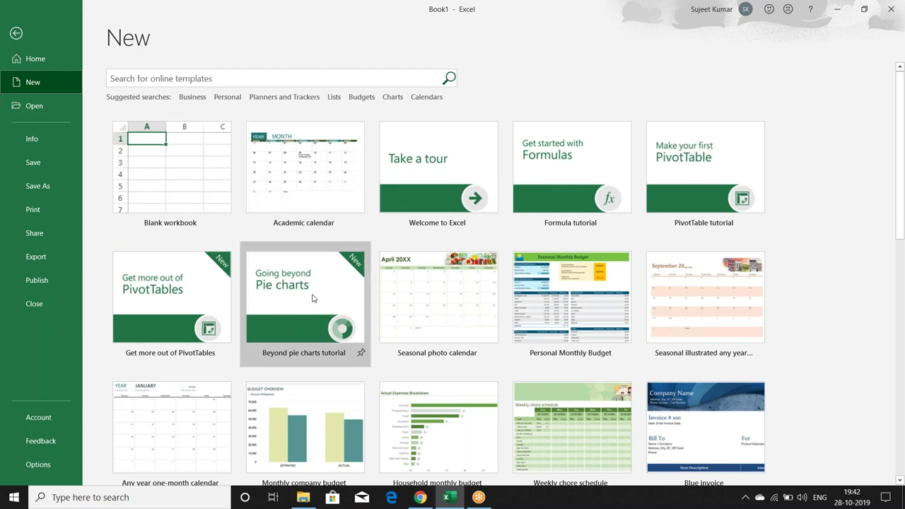
scroll(311, 262, "down", 2)
scroll(658, 343, "down", 2)
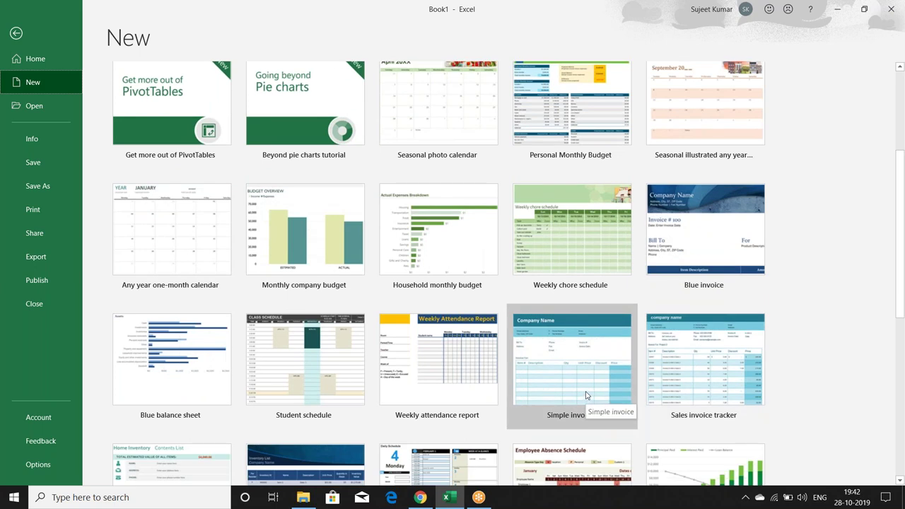
- Review the Open and Info pages of the Backstage view, and bring up the save locations for Book1
left_click(28, 112)
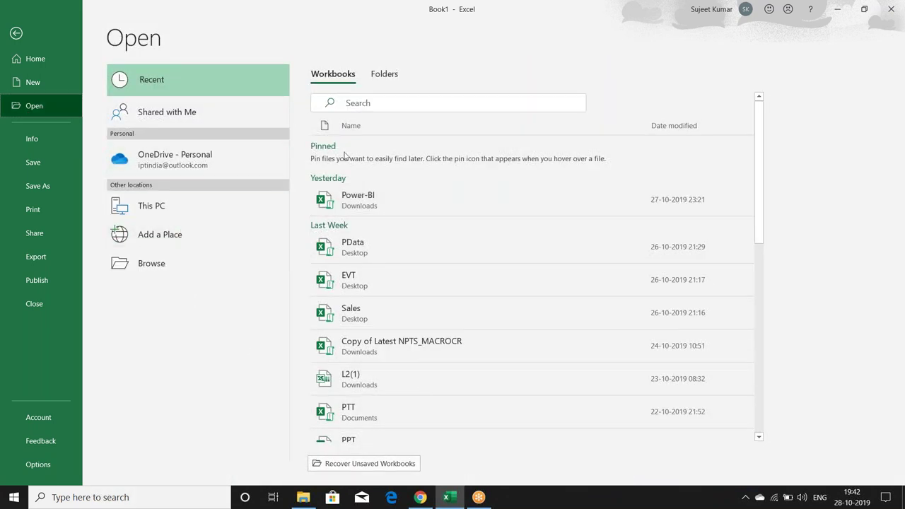
left_click(57, 146)
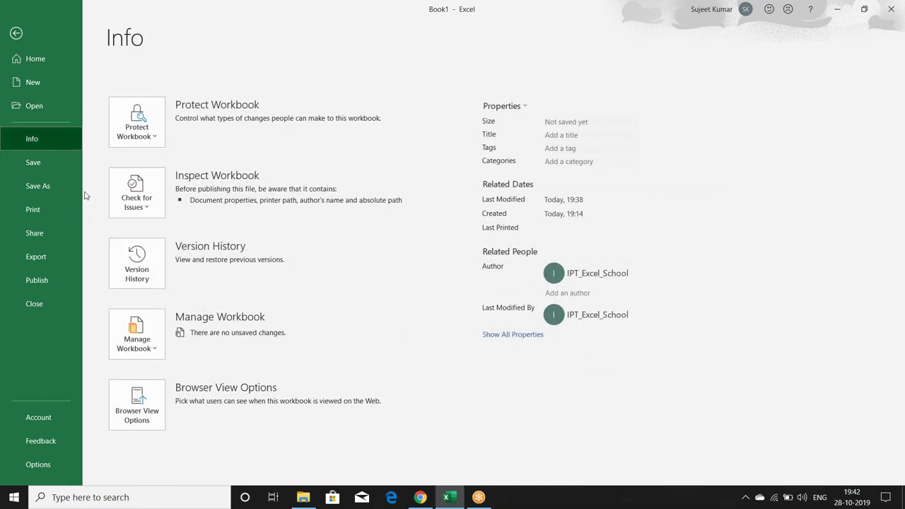
left_click(66, 168)
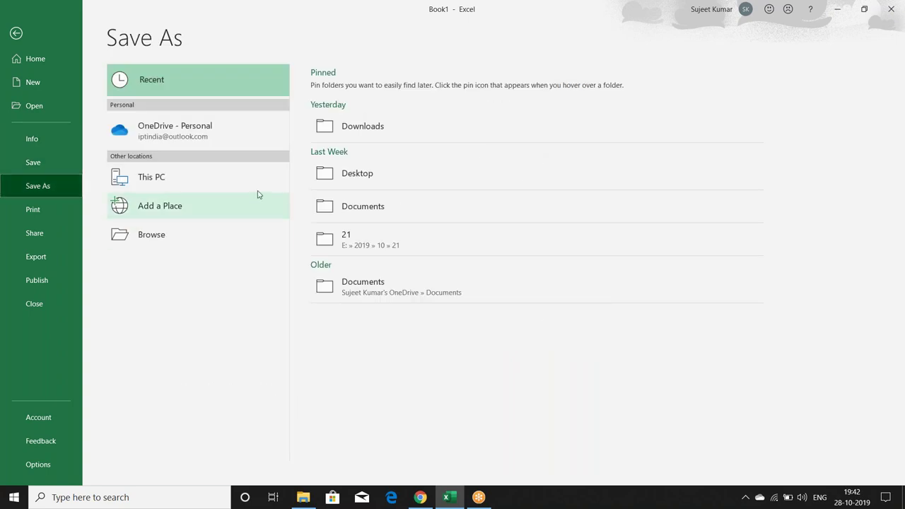
- Browse for a save location, try Excel Workbook and Excel Macro-Enabled Workbook as the file type, and cancel saving
left_click(132, 234)
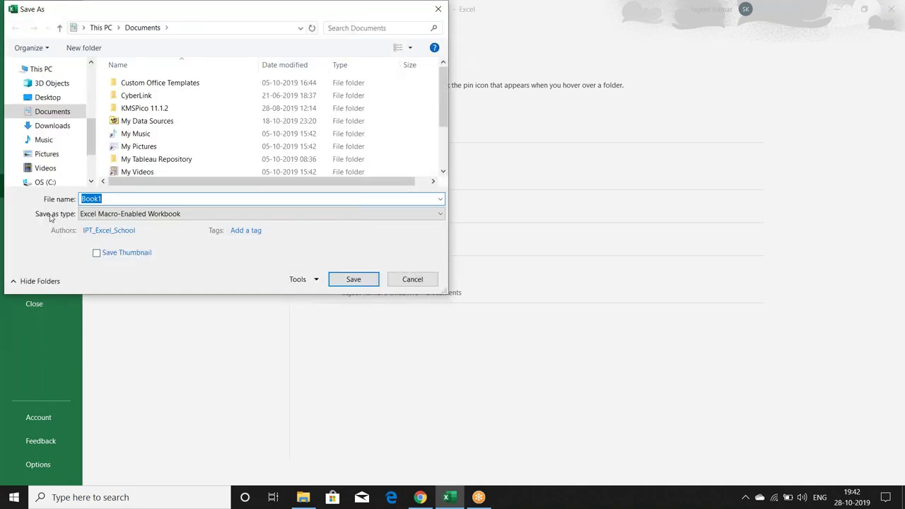
left_click(81, 216)
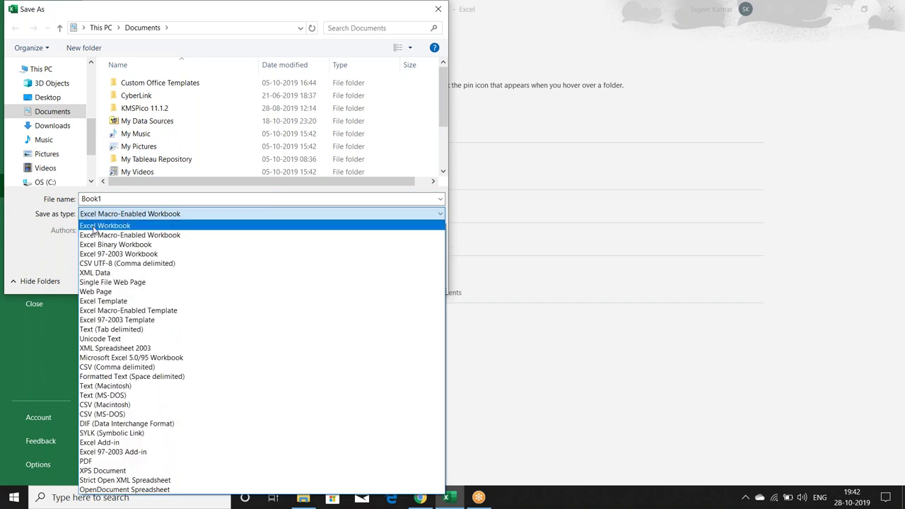
left_click(94, 225)
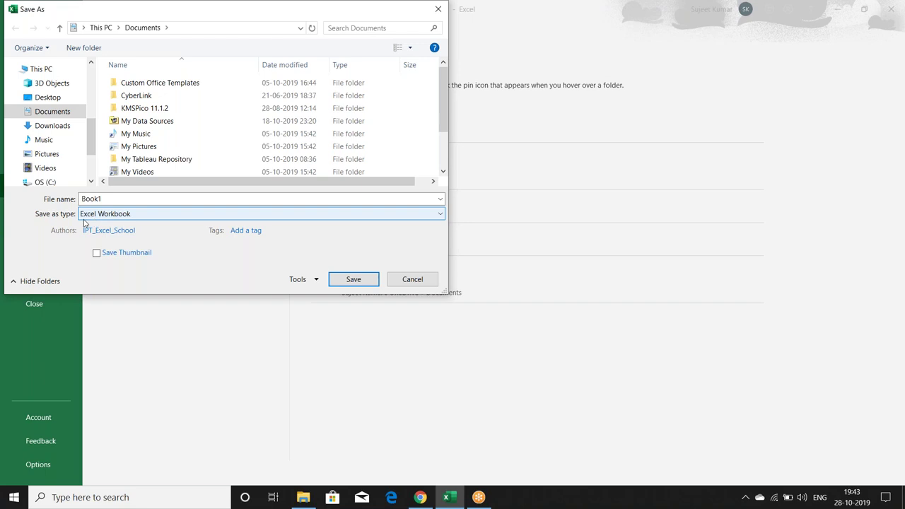
left_click(86, 216)
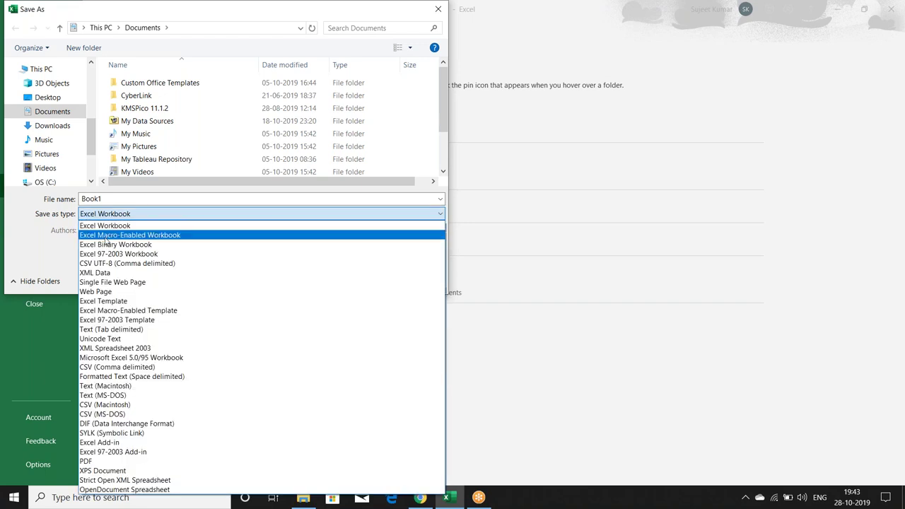
left_click(106, 236)
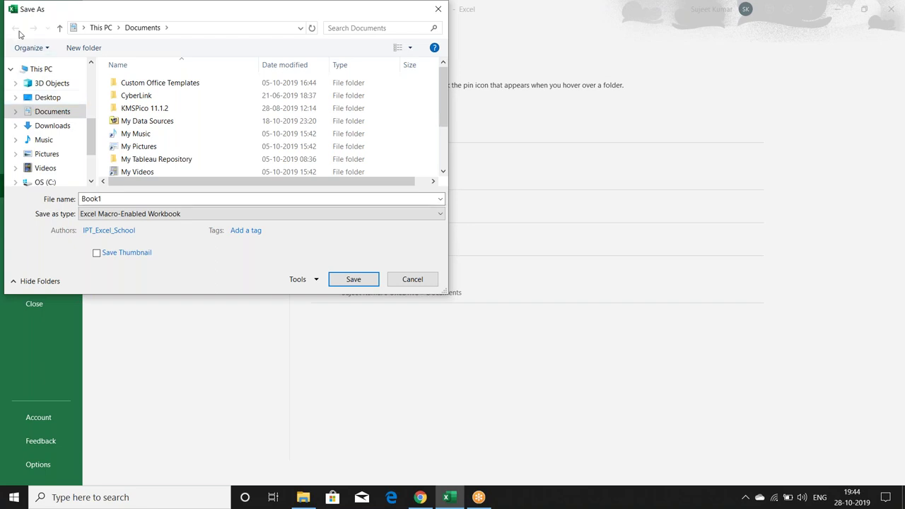
left_click(412, 280)
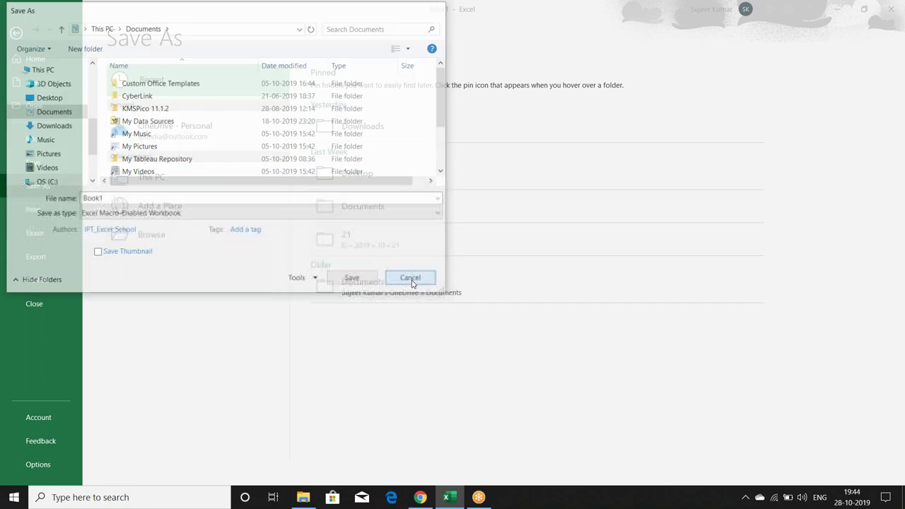
- Reopen the Save As dialog, examine the available file types down to OpenDocument Spreadsheet, and cancel saving
left_click(223, 240)
left_click(191, 214)
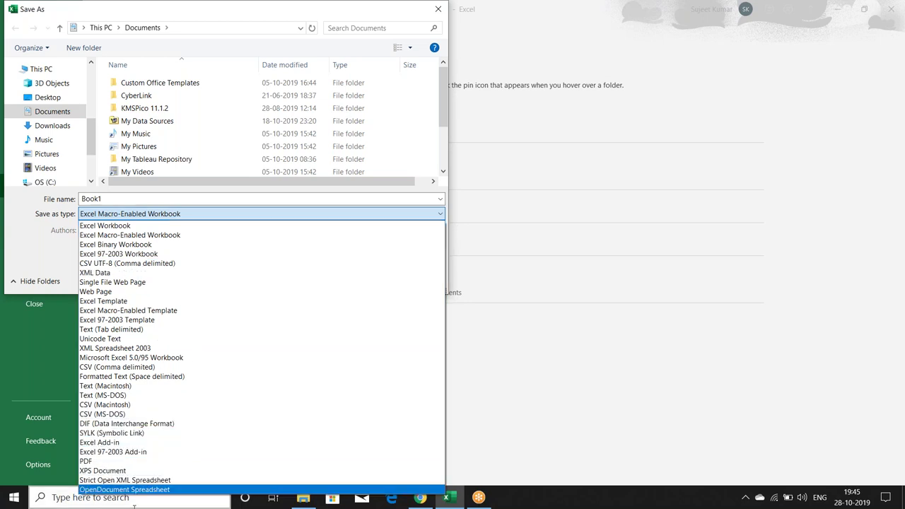
left_click(56, 258)
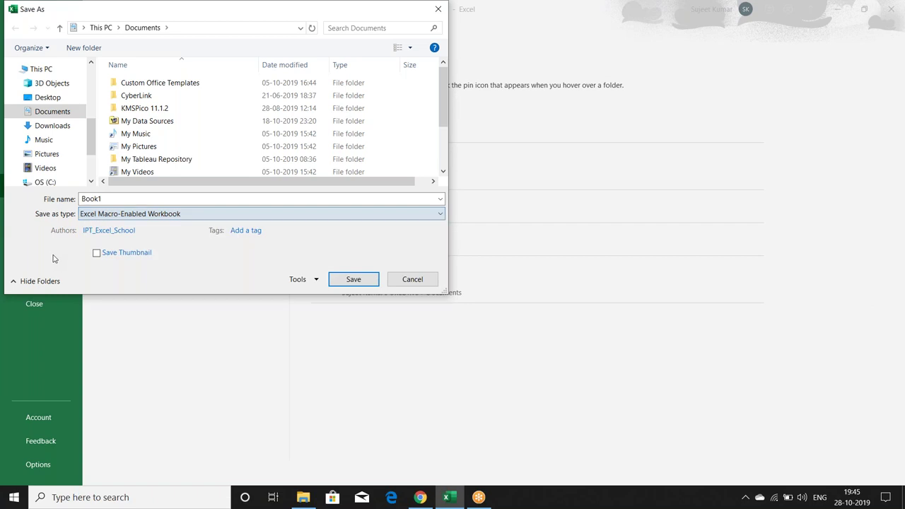
left_click(415, 284)
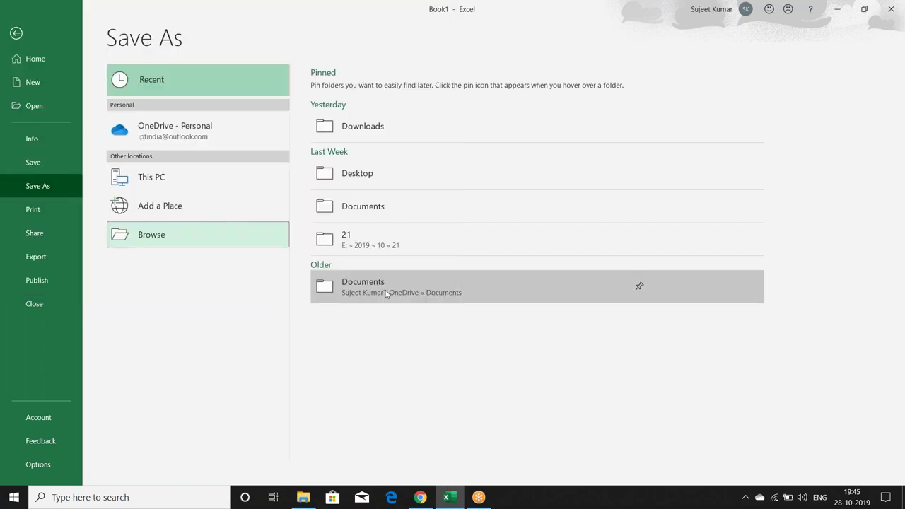
- View the print preview and the Share options for Book1, and dismiss the sharing dialog to return to the worksheet
left_click(51, 212)
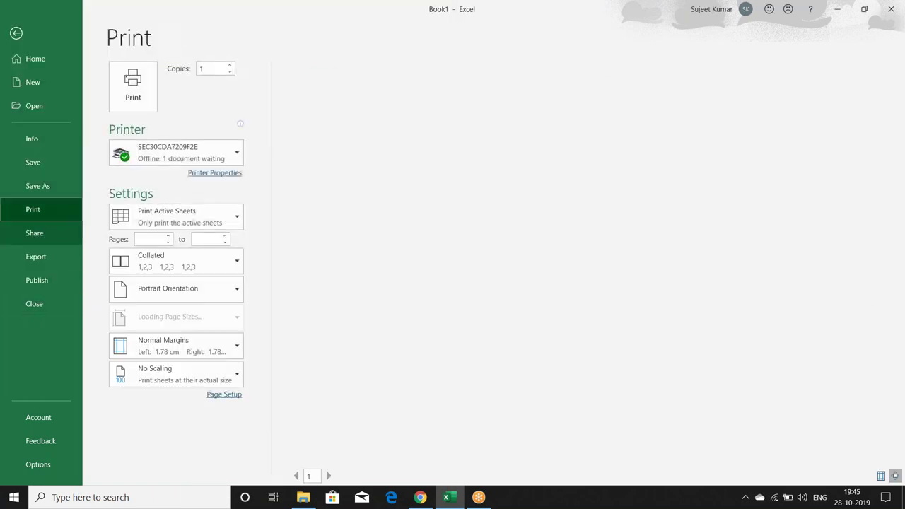
left_click(45, 234)
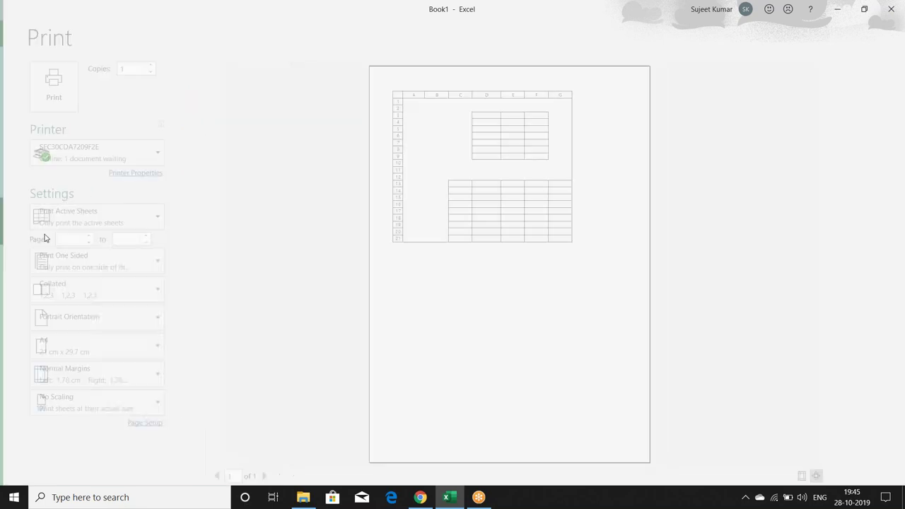
left_click(536, 108)
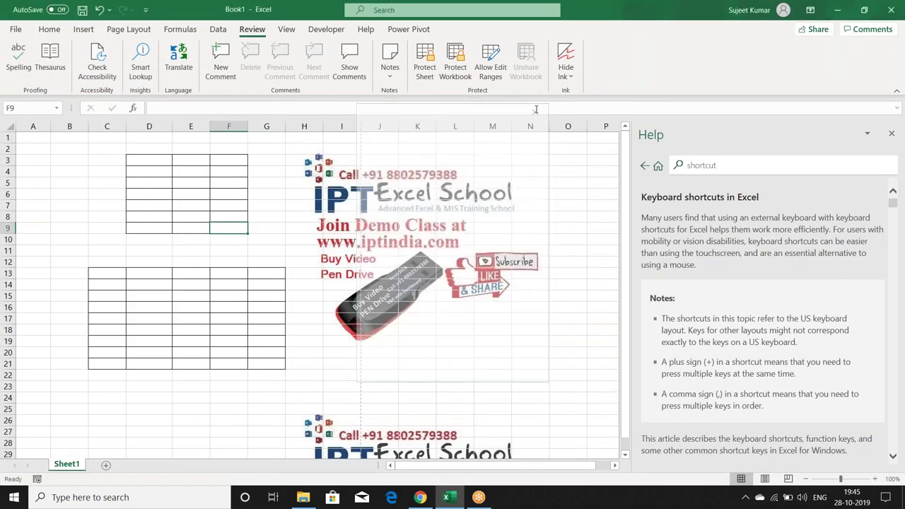
- Review the Export and Publish pages of the Backstage view for Book1
left_click(16, 32)
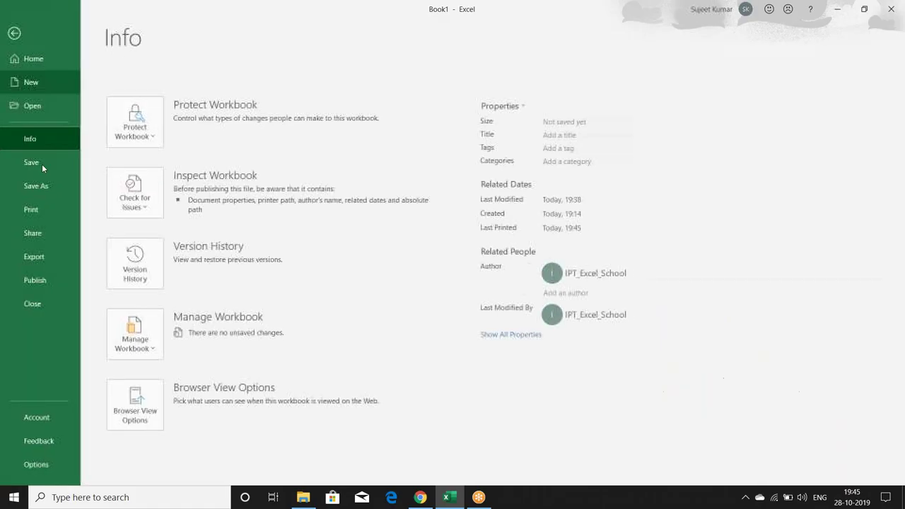
left_click(41, 264)
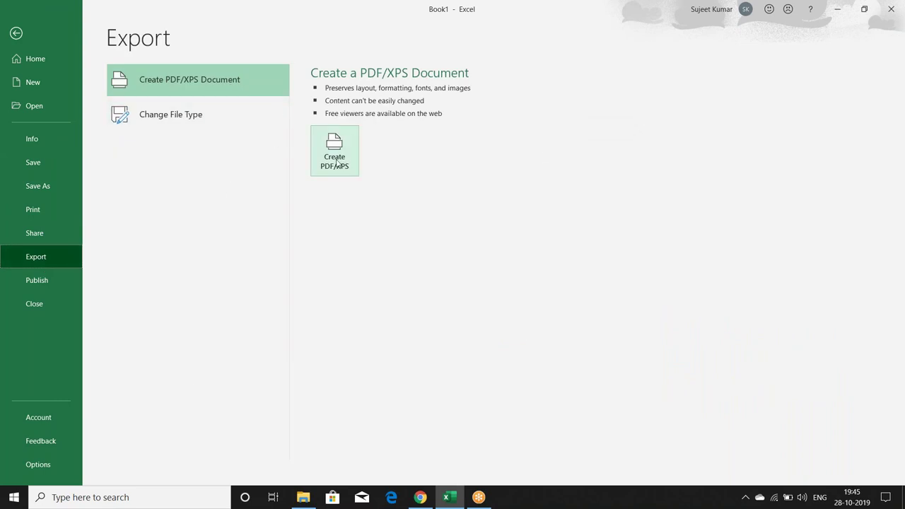
left_click(32, 280)
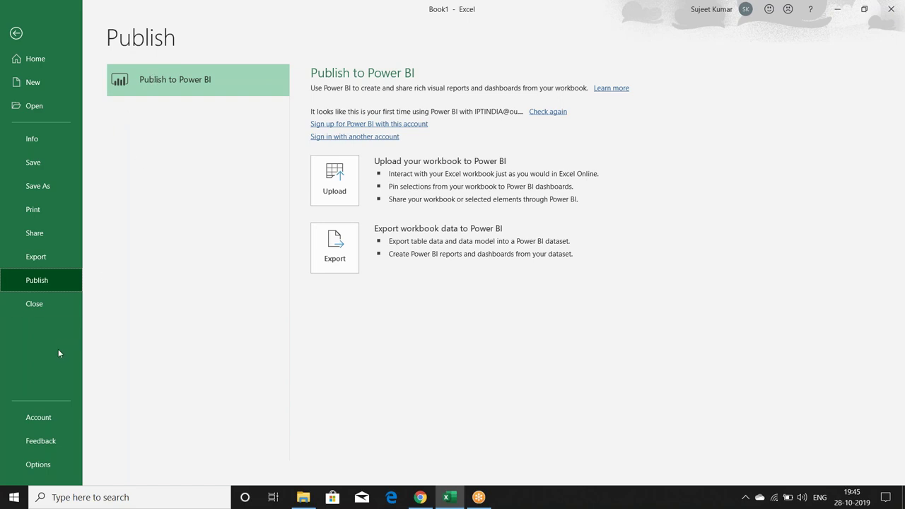
- Bring up Excel Options and examine the General and Formulas settings, ending on the General settings
left_click(50, 466)
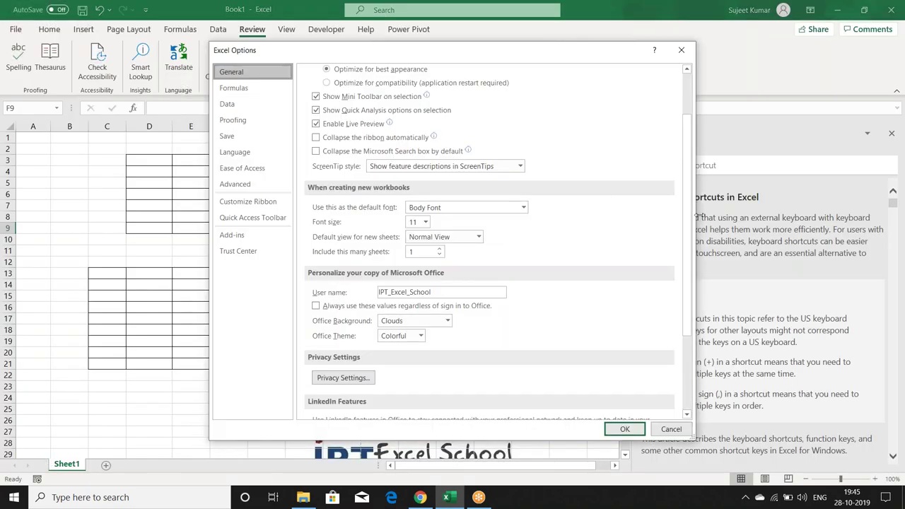
mouse_move(689, 212)
left_mouse_down()
mouse_move(693, 178)
mouse_move(677, 332)
mouse_move(686, 198)
left_mouse_up()
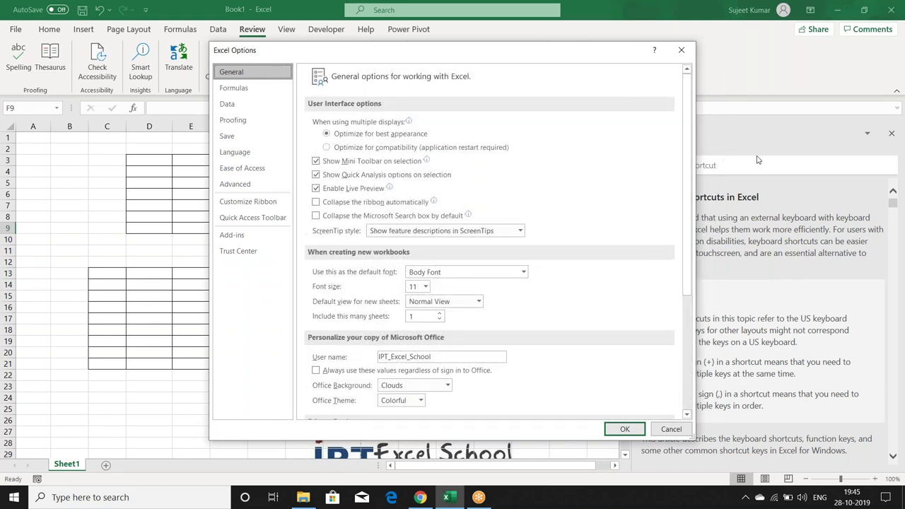
left_click(255, 89)
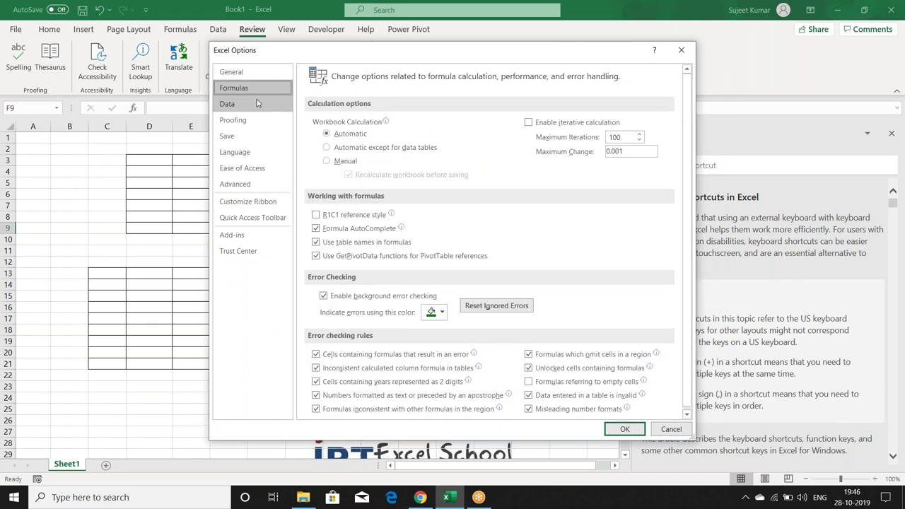
left_click(255, 73)
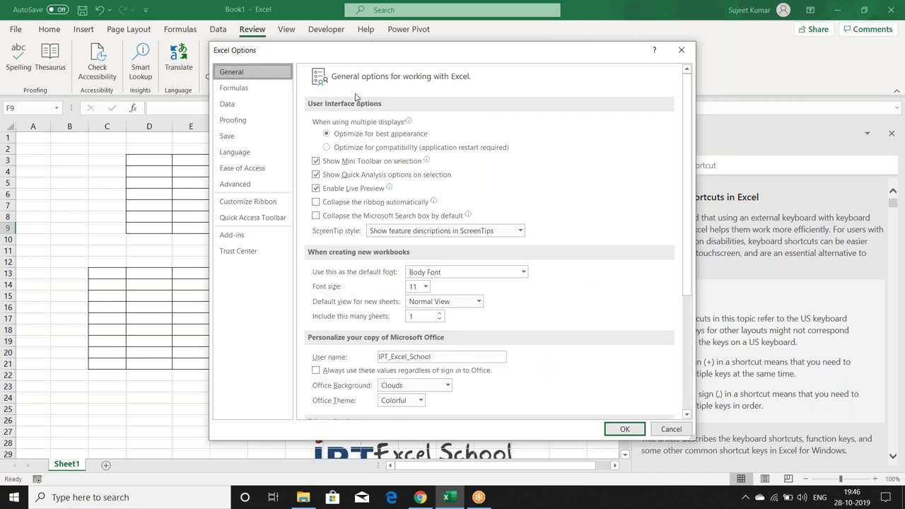
left_click(243, 88)
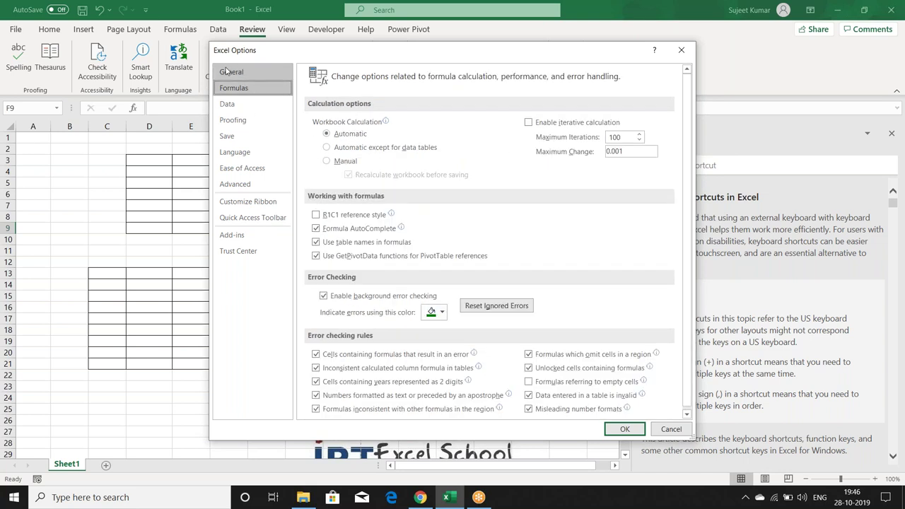
left_click(230, 72)
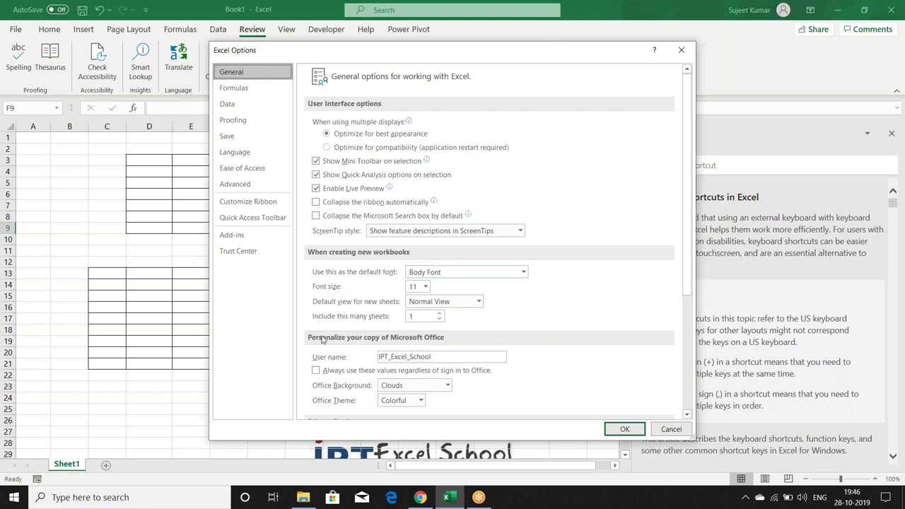
- Try Arial at size 12 as the default font for new workbooks in the General options
double_click(412, 316)
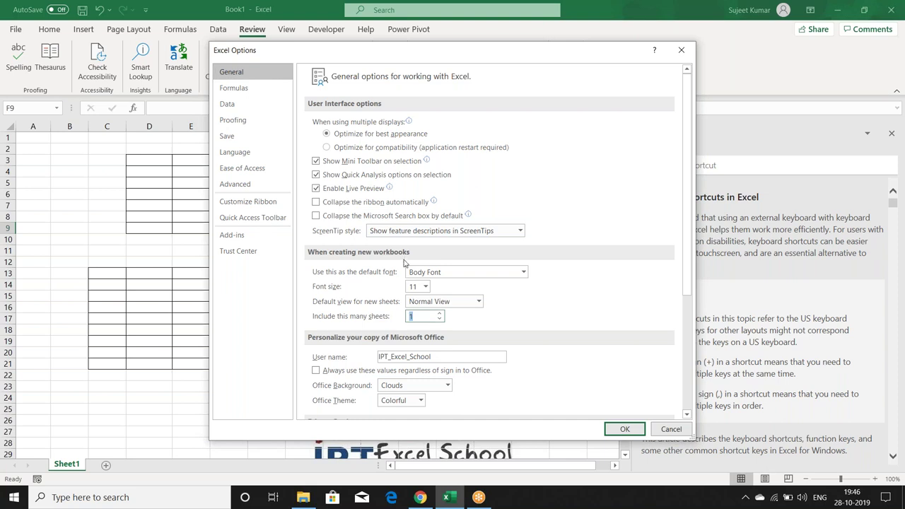
left_click(428, 273)
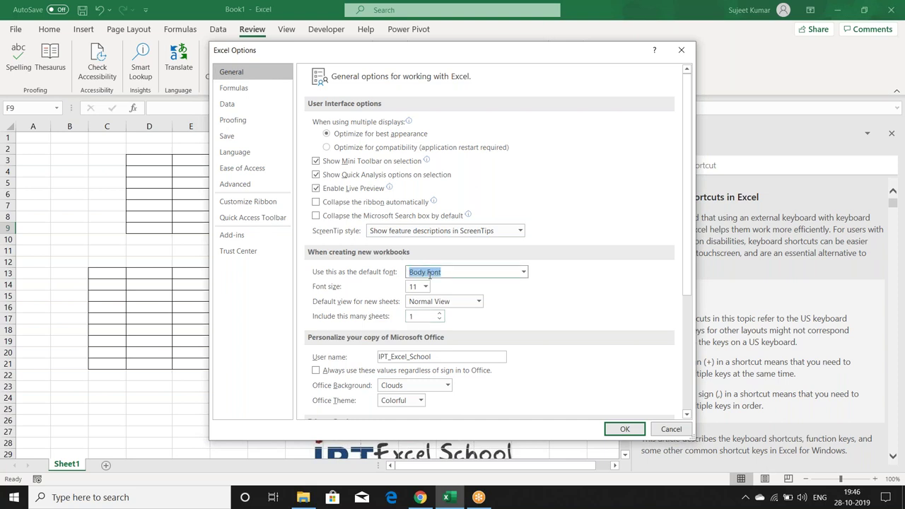
left_click(523, 273)
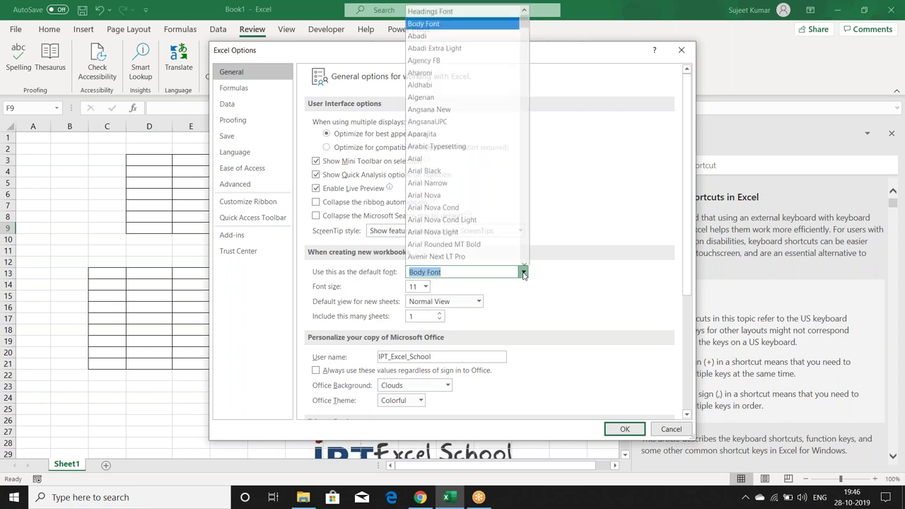
left_click(507, 155)
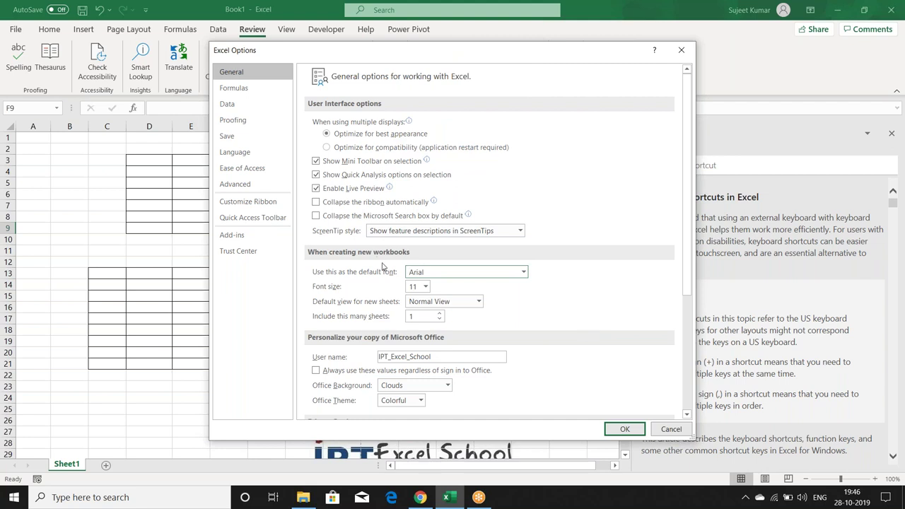
left_click(424, 285)
left_click(413, 139)
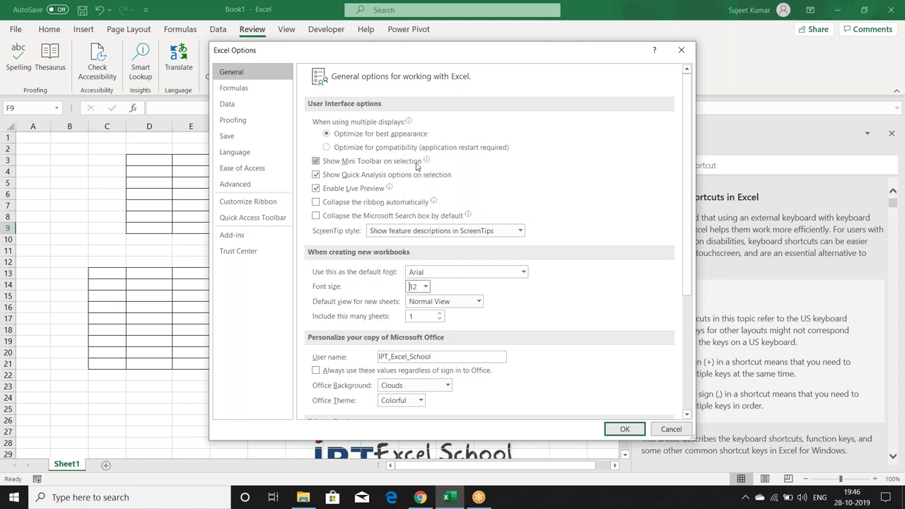
- Review the option pages from Formulas through Language, then Advanced and Customize Ribbon, and dismiss Excel Options without applying changes
left_click(246, 92)
left_click(247, 104)
left_click(244, 120)
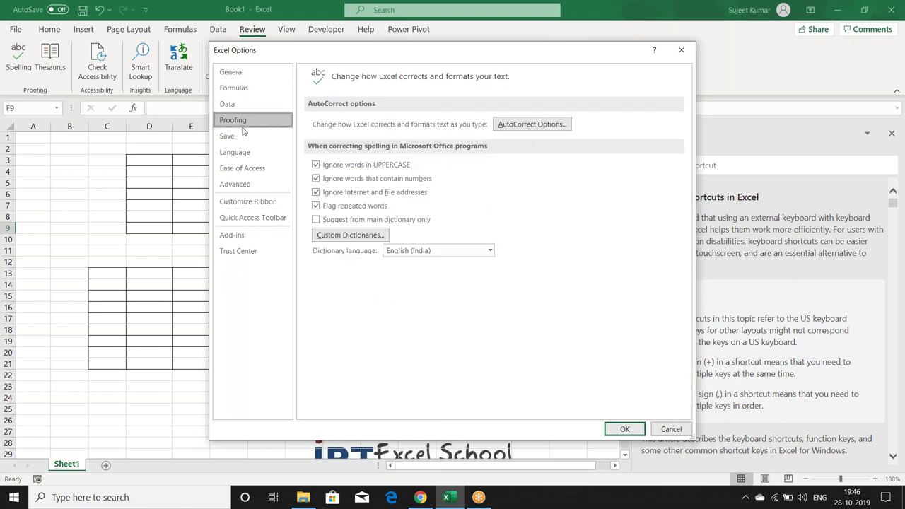
left_click(243, 134)
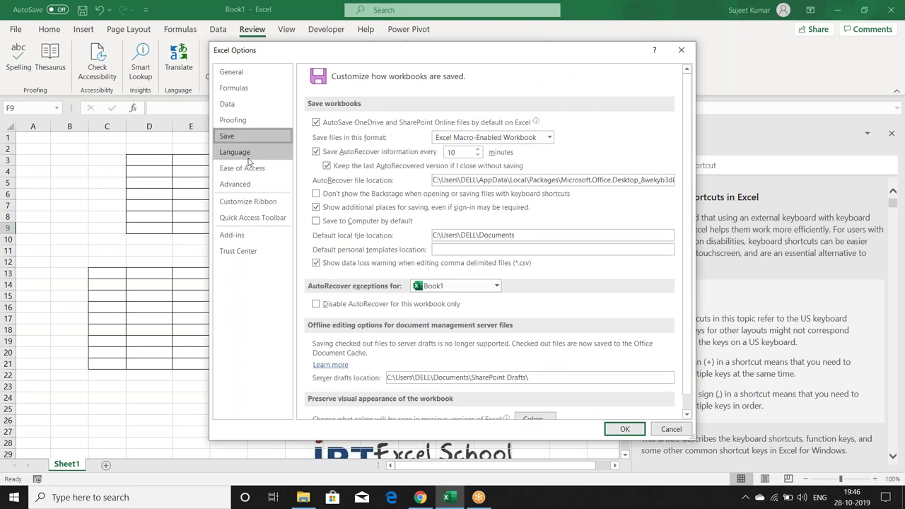
left_click(248, 155)
left_click(246, 186)
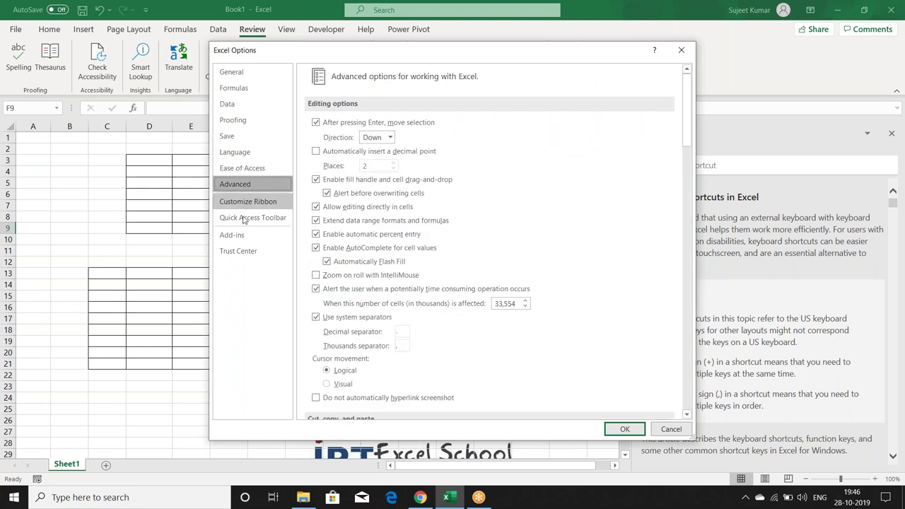
left_click(246, 202)
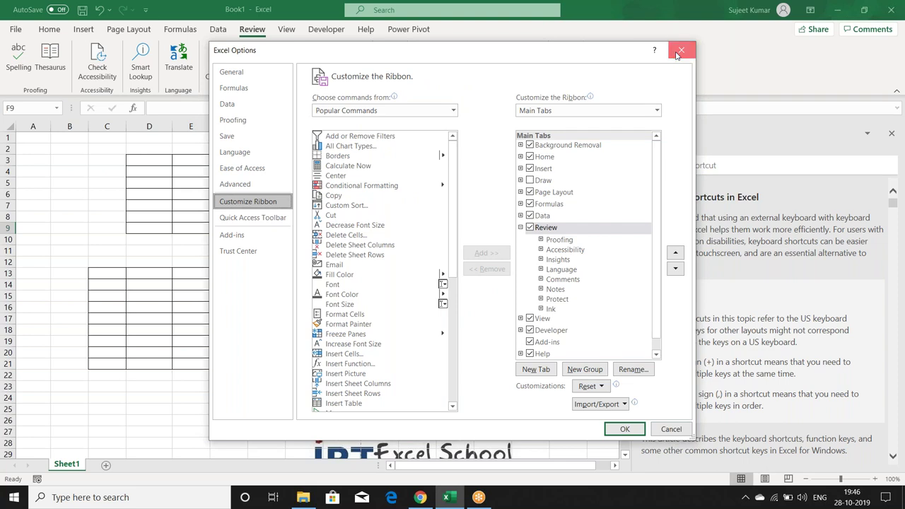
key("Escape")
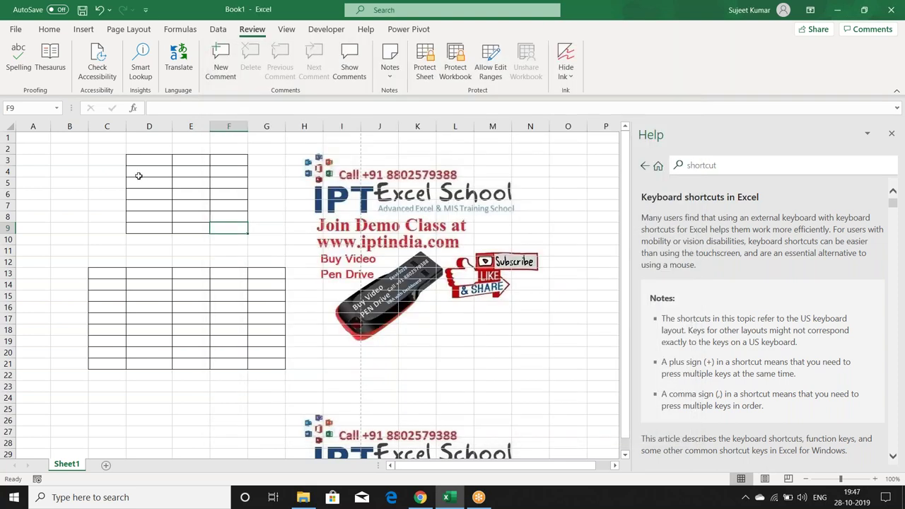
- Leave the worksheet and show the Windows desktop
left_click(110, 146)
key("super+d")
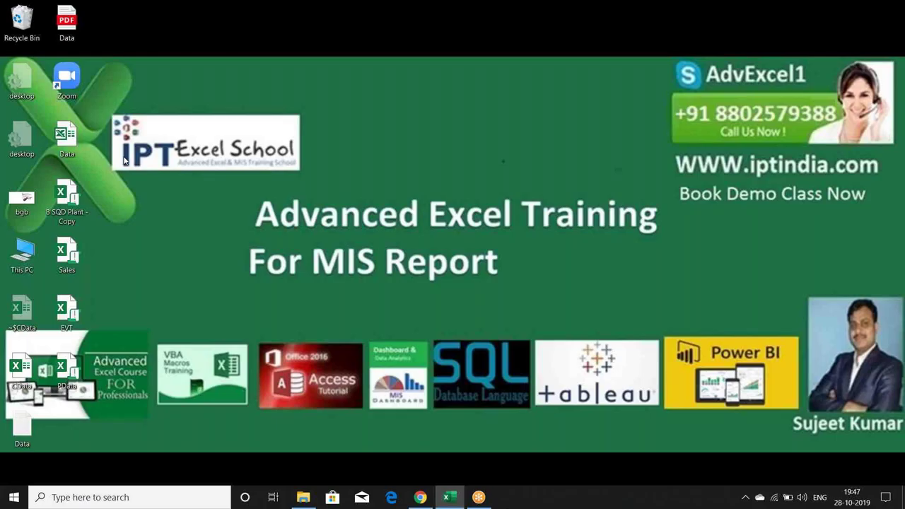